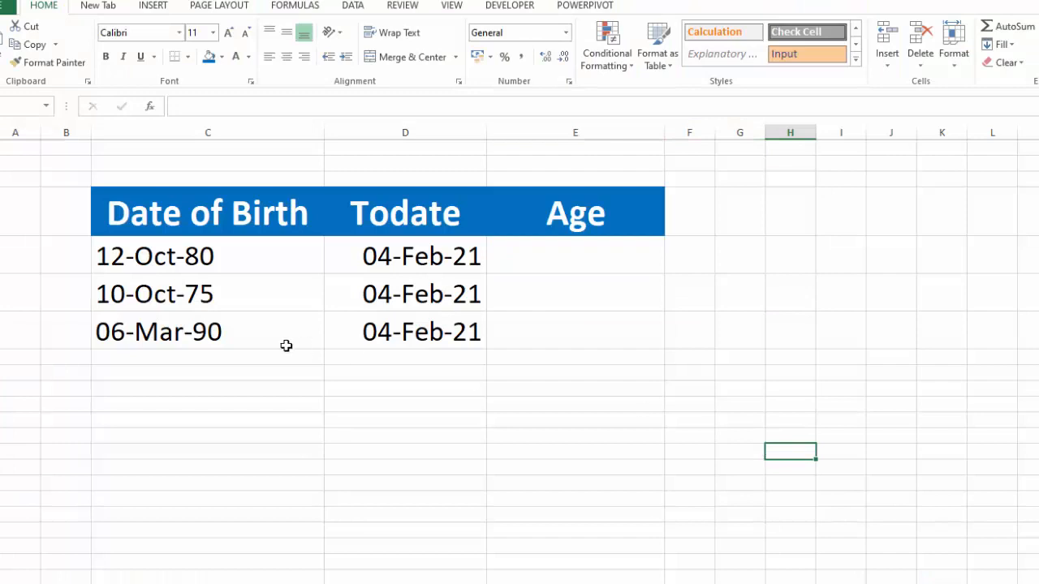
{"action": "left_click", "coordinate": [266, 209]}
{"action": "left_click", "coordinate": [438, 216]}
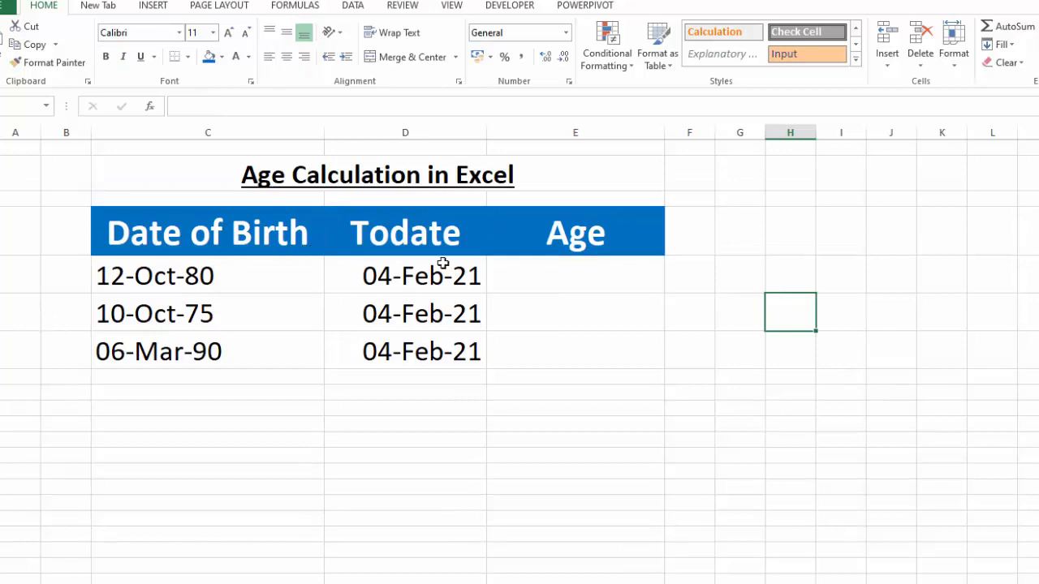
Step: Enter =DATEDIF(C5,TODAY(),"Y") in the first Age cell, E5, to calculate the age in years
{"action": "left_click", "coordinate": [604, 274]}
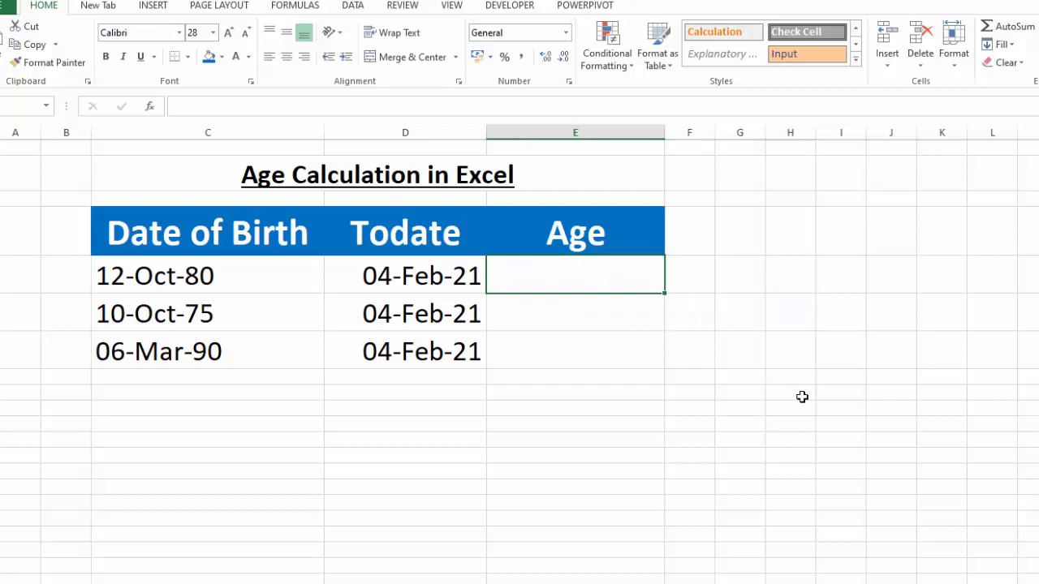
{"action": "type", "text": "=Datedif"}
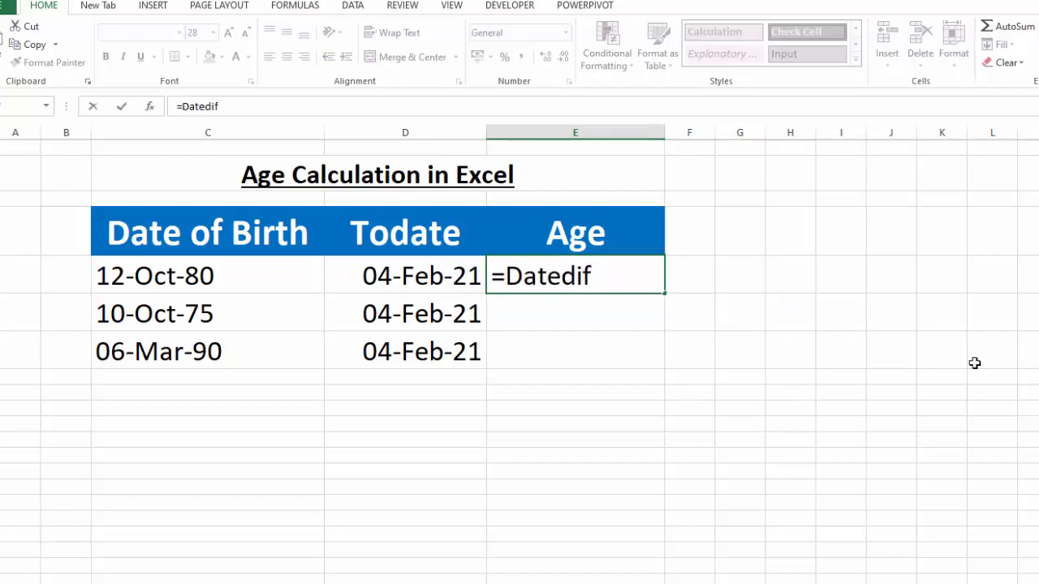
{"action": "type", "text": "("}
{"action": "left_click", "coordinate": [213, 278]}
{"action": "type", "text": ","}
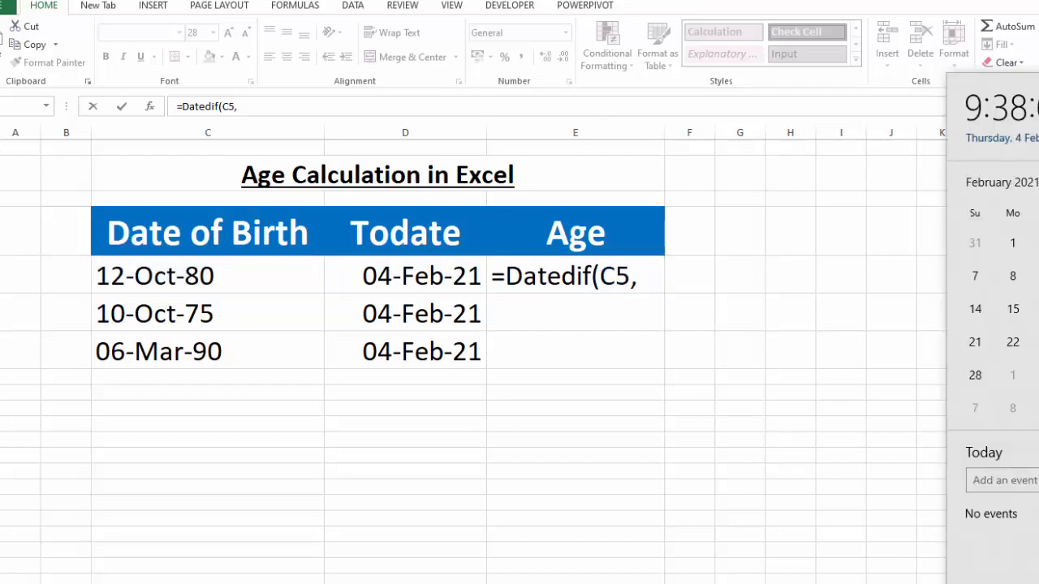
{"action": "left_click", "coordinate": [899, 461]}
{"action": "type", "text": "to"}
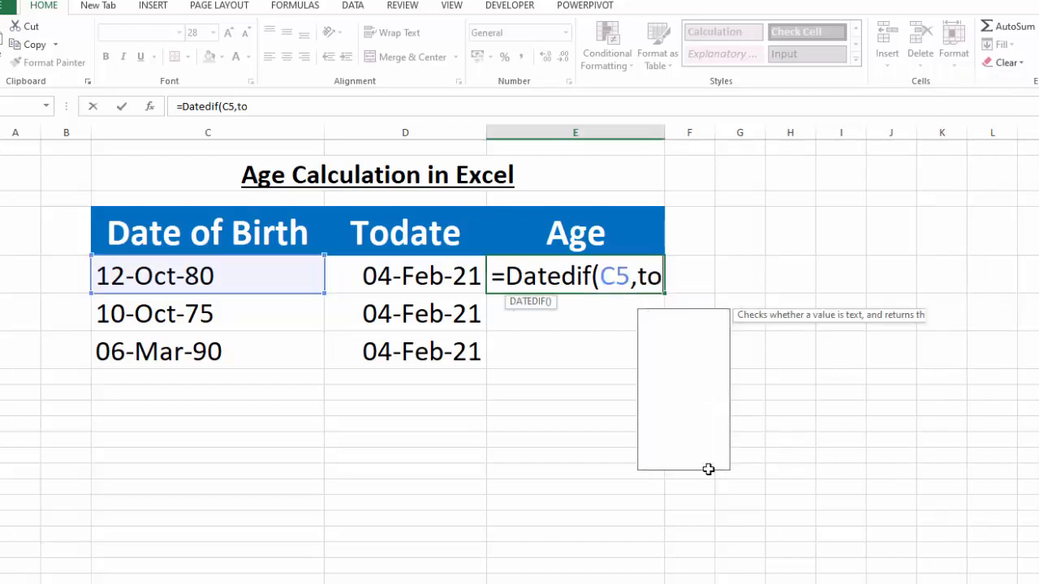
{"action": "type", "text": "da"}
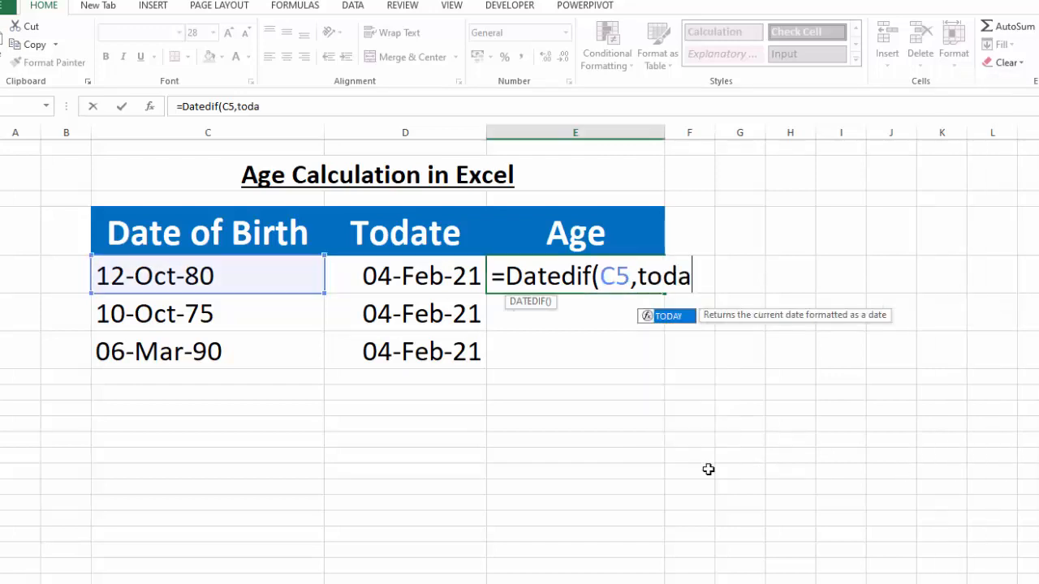
{"action": "double_click", "coordinate": [673, 317]}
{"action": "type", "text": ")"}
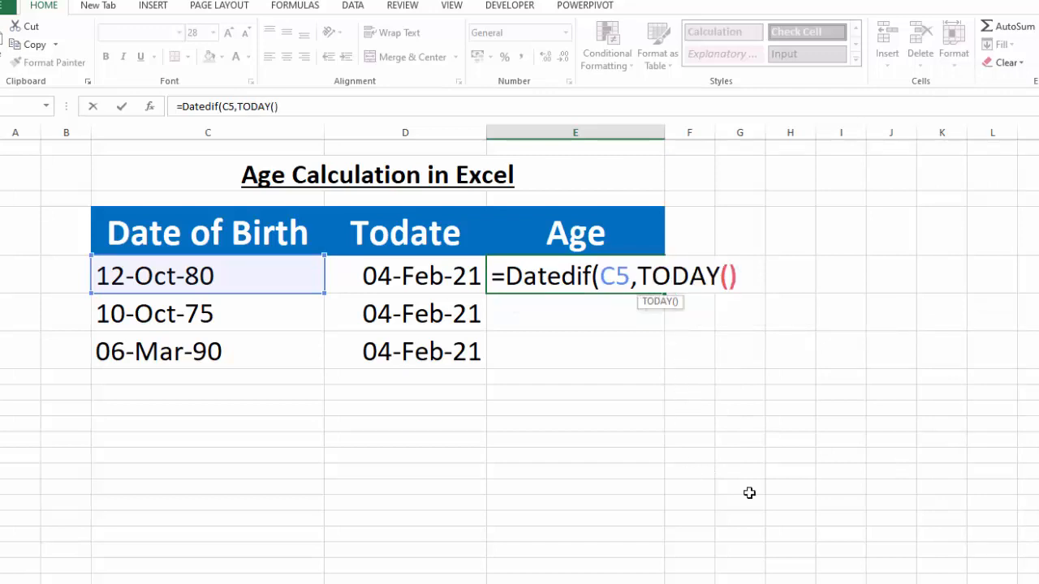
{"action": "type", "text": ","}
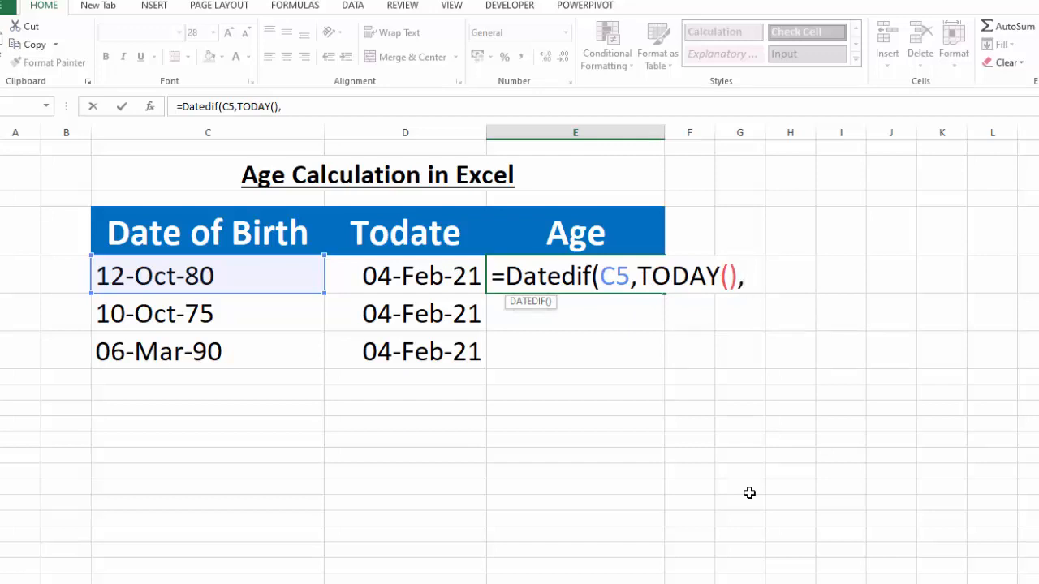
{"action": "type", "text": "\"Y\")"}
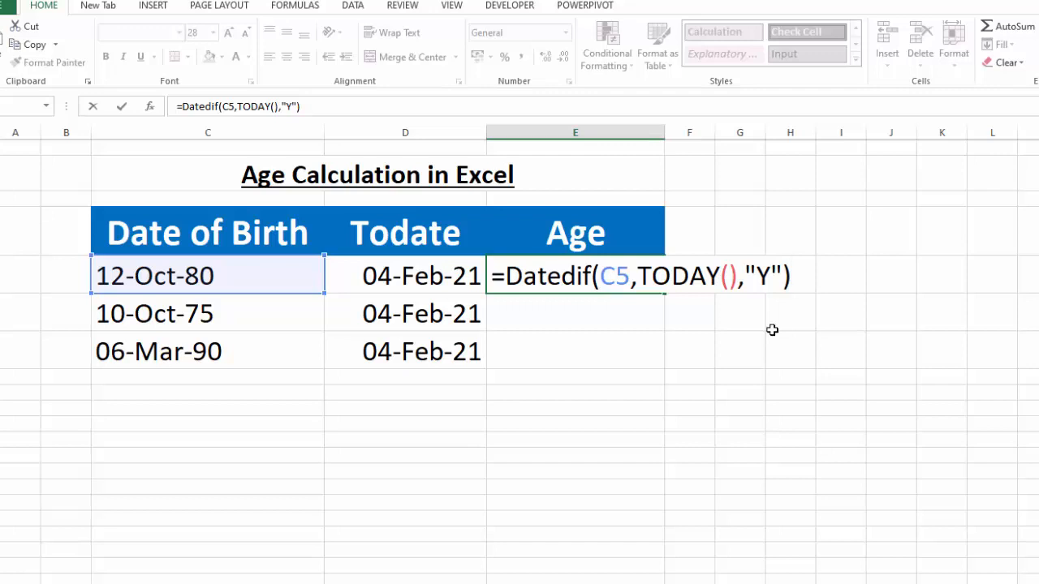
{"action": "key", "text": "Return"}
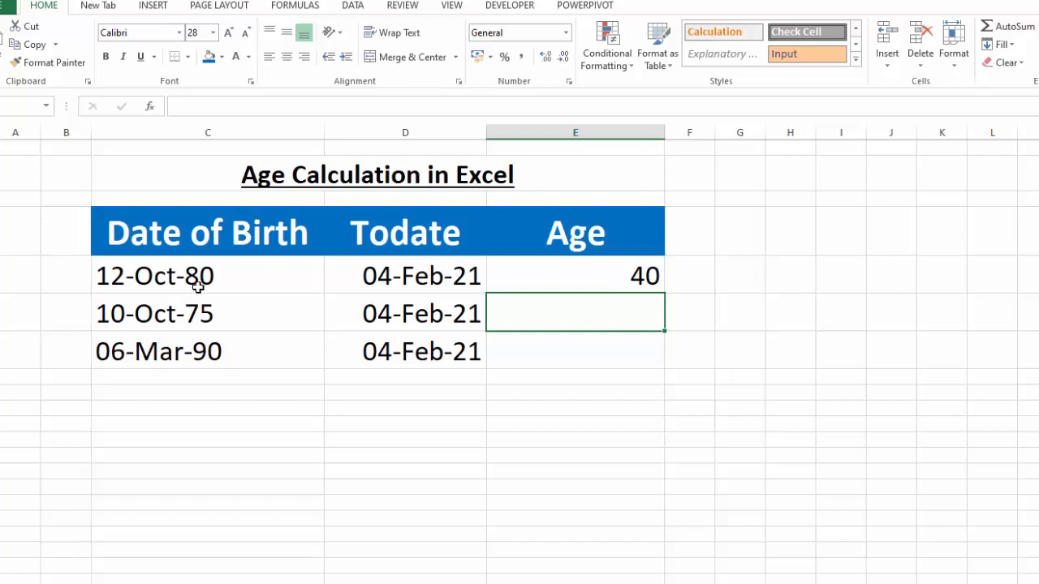
Step: Fill the age formula from E5 down the remaining rows of the Age column
{"action": "left_click", "coordinate": [618, 276]}
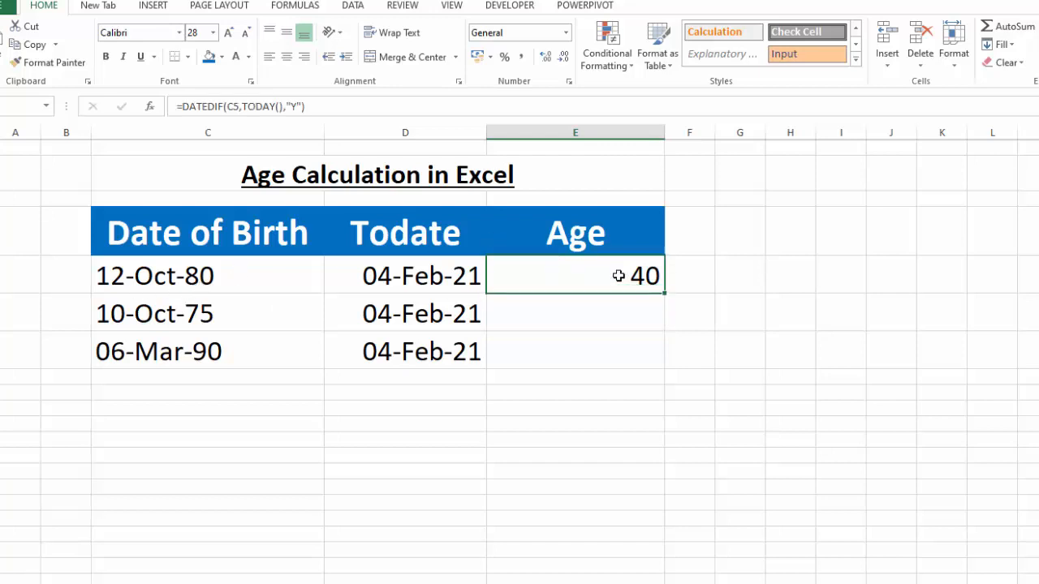
{"action": "double_click", "coordinate": [666, 290]}
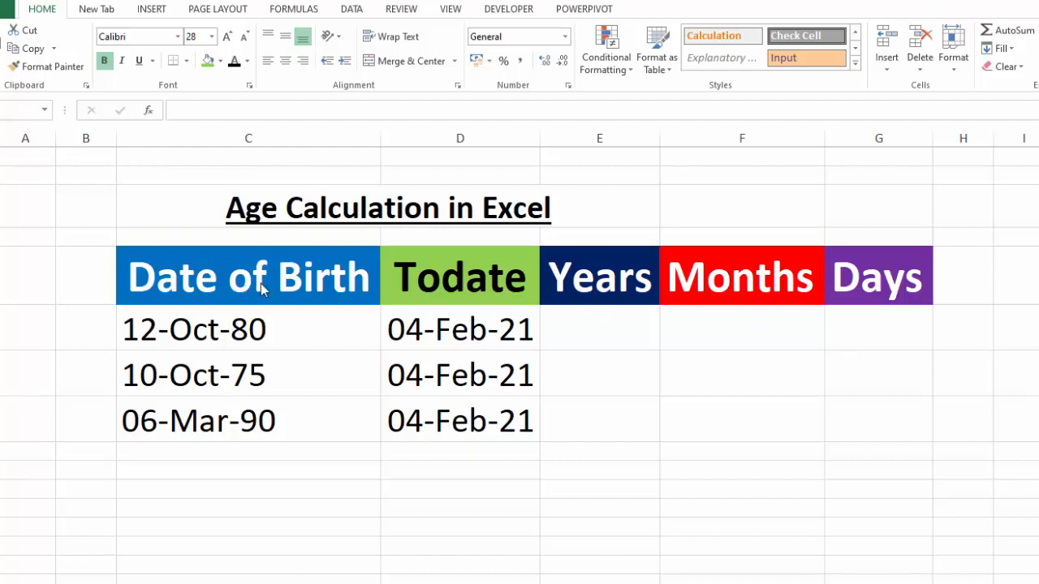
Step: In the table with Years, Months and Days columns, enter =DATEDIF(C6,D6,"Y") in the first Years cell, E6
{"action": "left_click", "coordinate": [480, 284]}
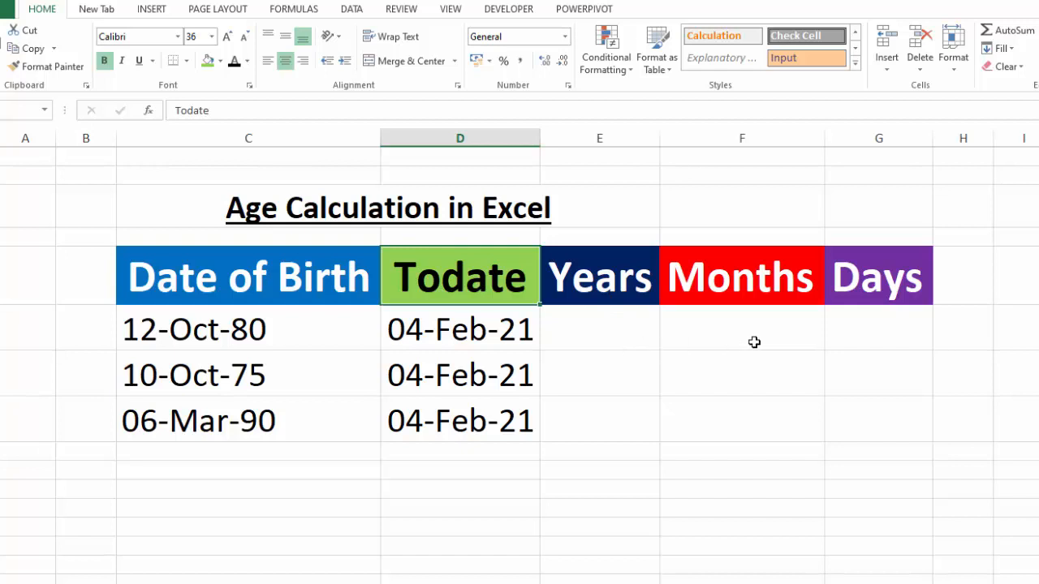
{"action": "left_click", "coordinate": [617, 339]}
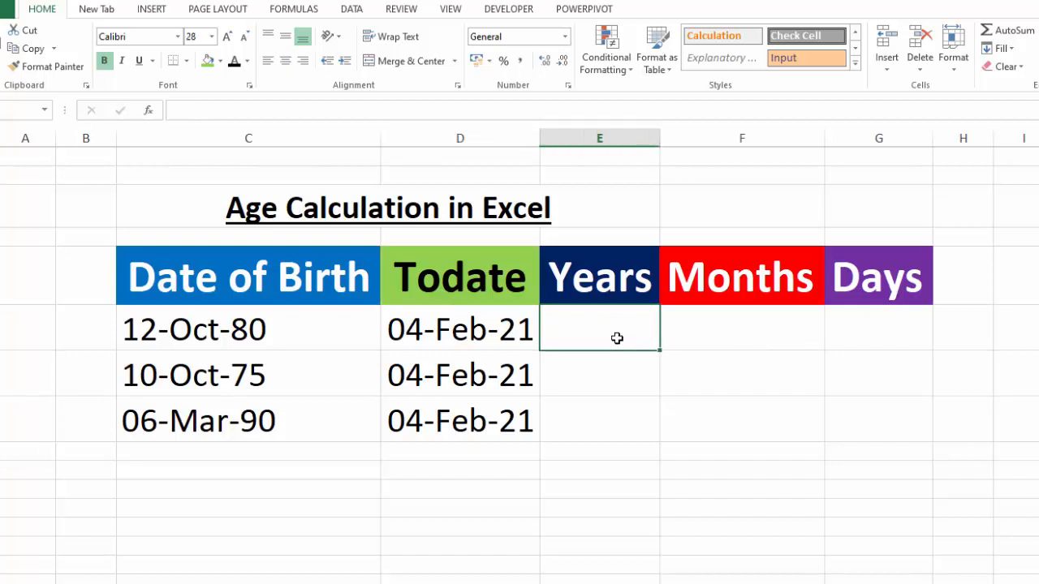
{"action": "type", "text": "=tod"}
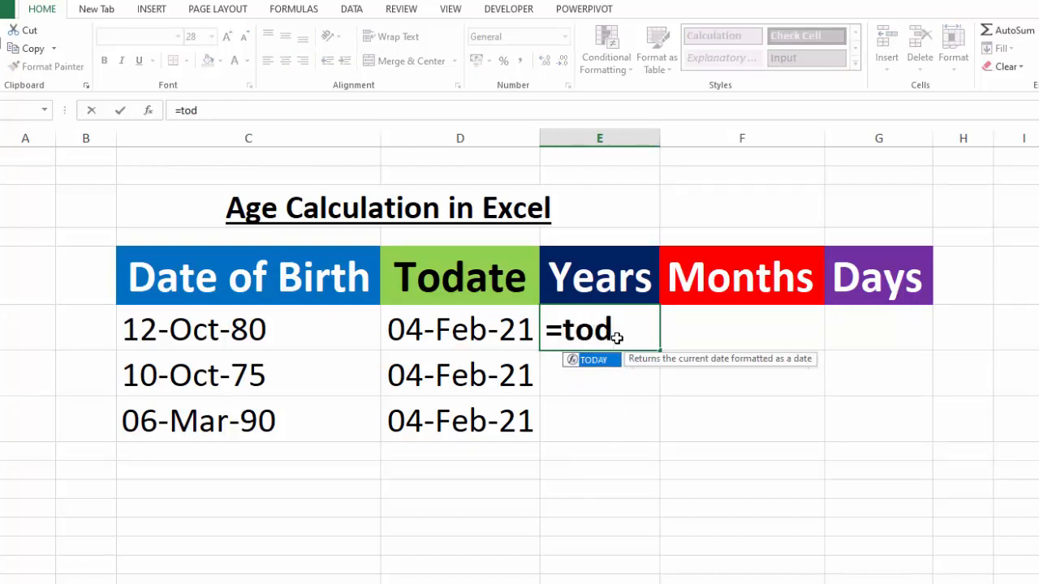
{"action": "type", "text": "ate"}
{"action": "key", "text": "BackSpace"}
{"action": "key", "text": "BackSpace"}
{"action": "key", "text": "BackSpace"}
{"action": "key", "text": "BackSpace"}
{"action": "key", "text": "BackSpace"}
{"action": "key", "text": "BackSpace"}
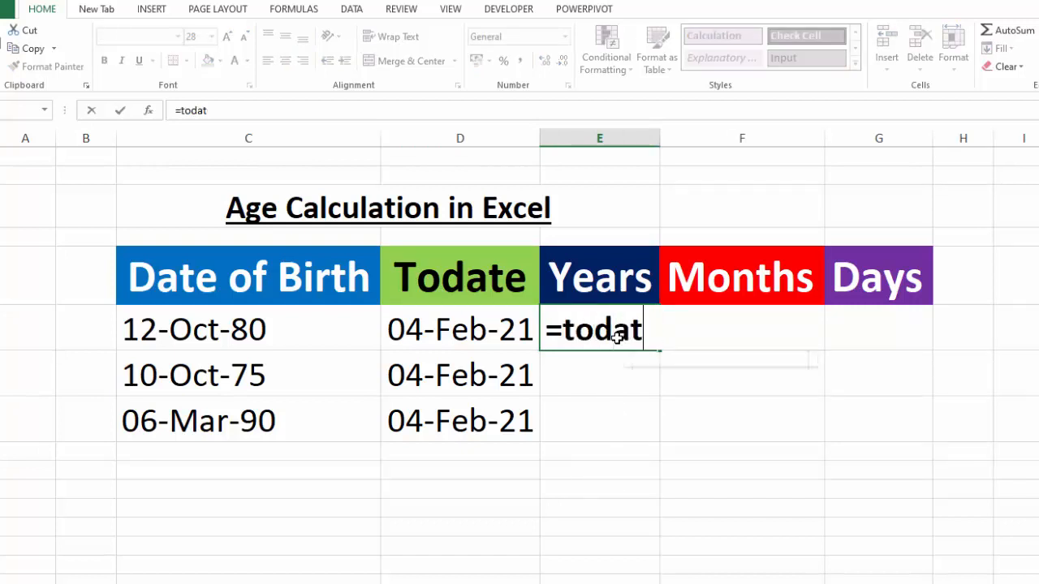
{"action": "type", "text": "Datedif"}
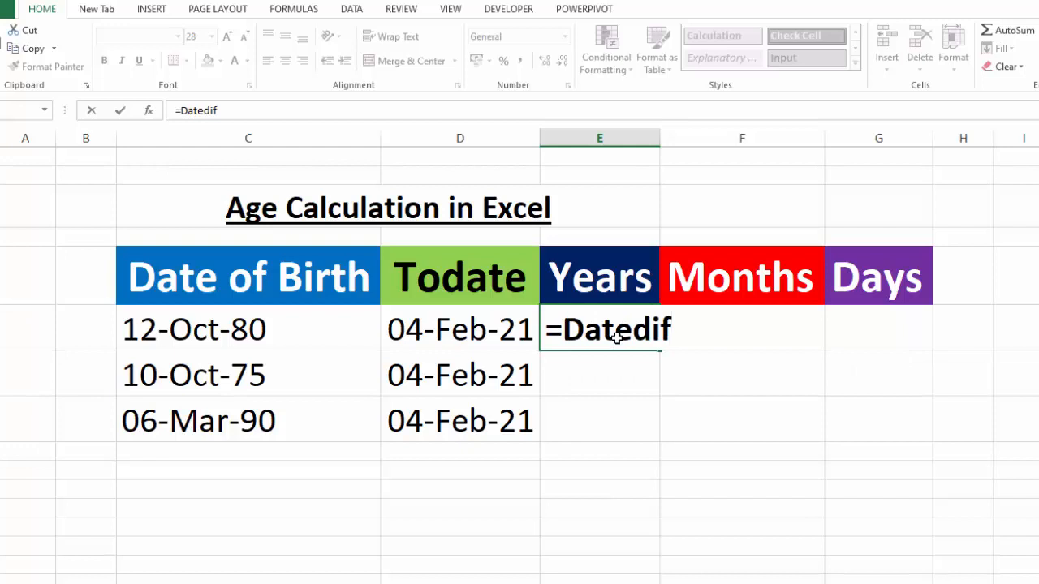
{"action": "type", "text": "("}
{"action": "left_click", "coordinate": [252, 324]}
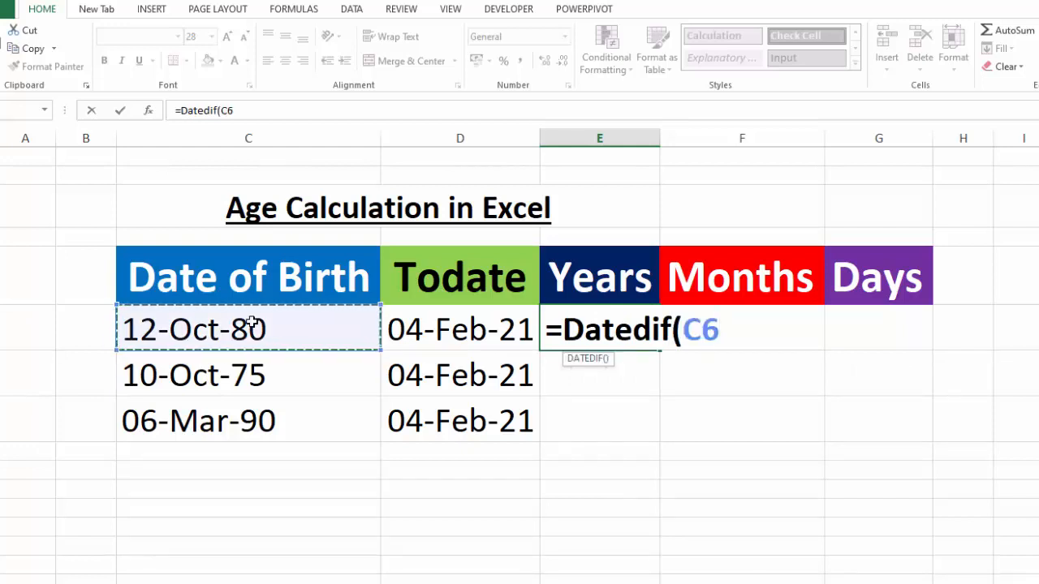
{"action": "type", "text": ","}
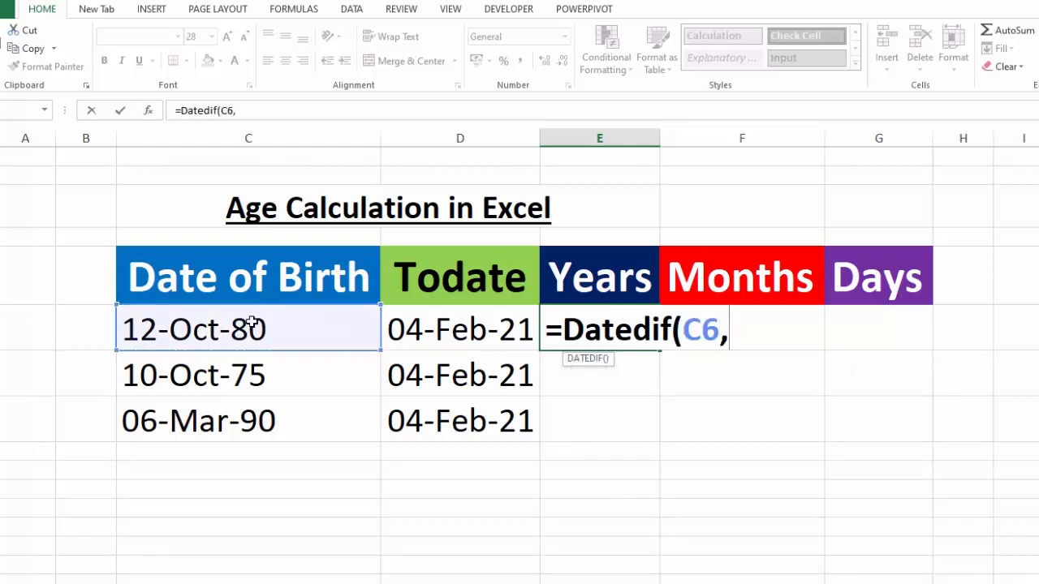
{"action": "left_click", "coordinate": [471, 327]}
{"action": "type", "text": ","}
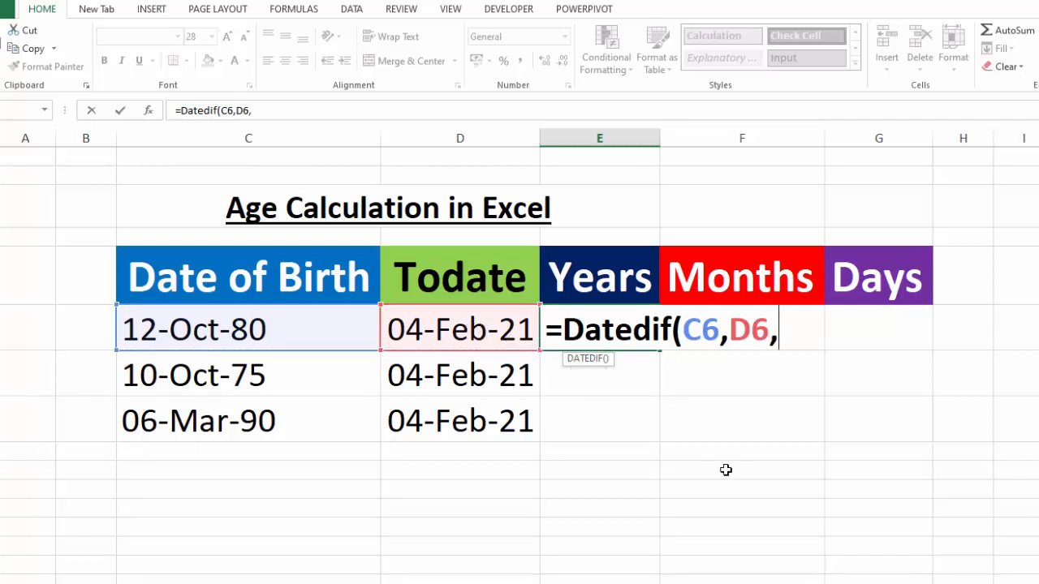
{"action": "type", "text": "\"Y\")"}
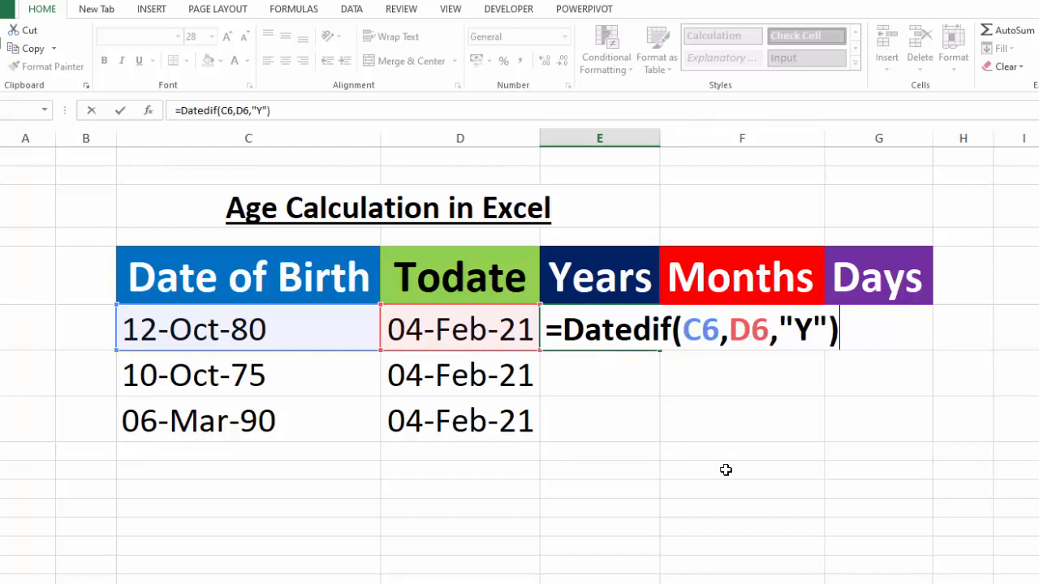
{"action": "key", "text": "Return"}
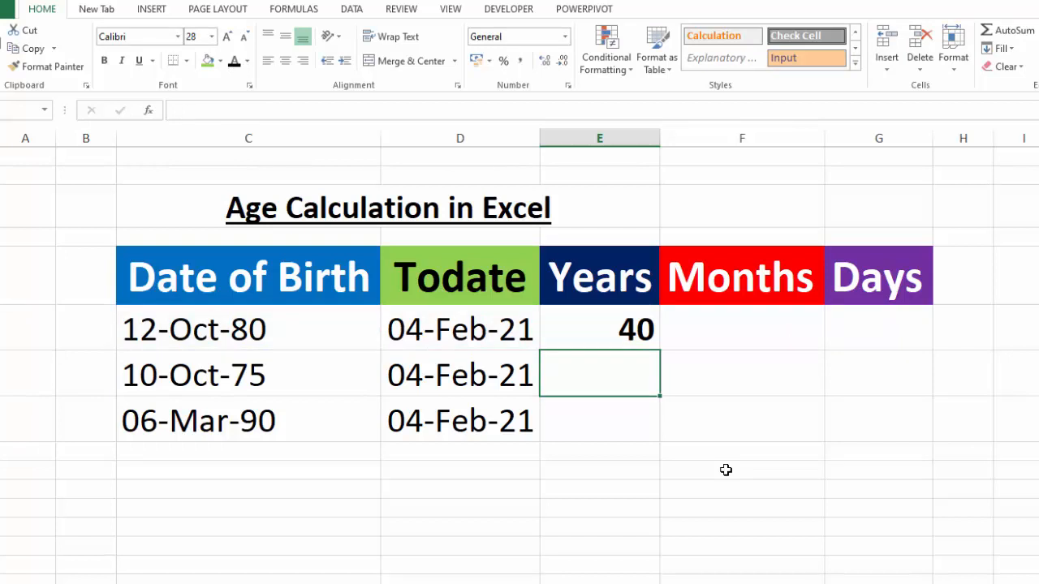
Step: Copy the formula text of E6 and paste it unchanged into the first Months cell, F6
{"action": "left_click", "coordinate": [629, 325]}
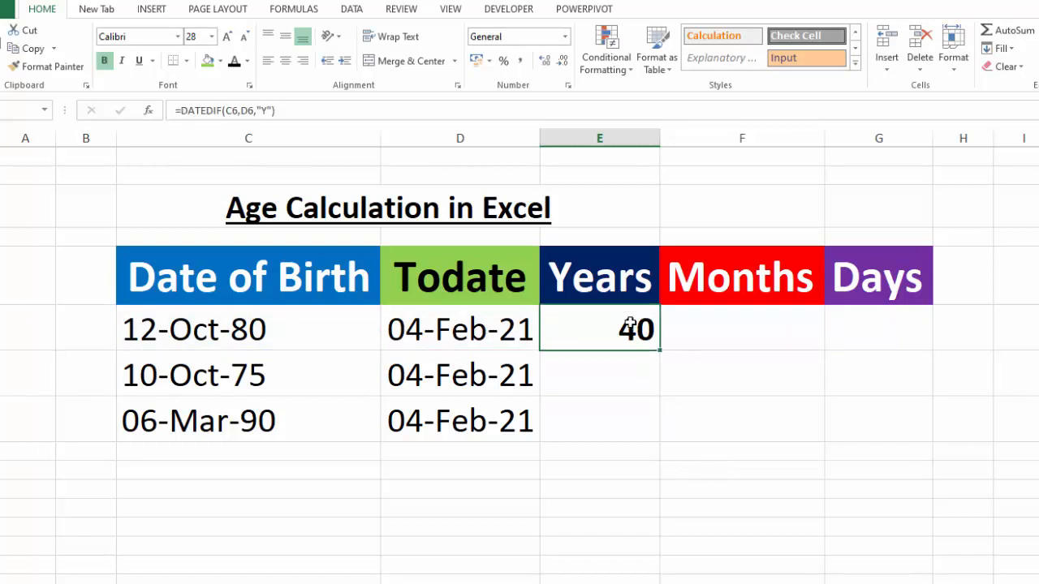
{"action": "left_click", "coordinate": [306, 116]}
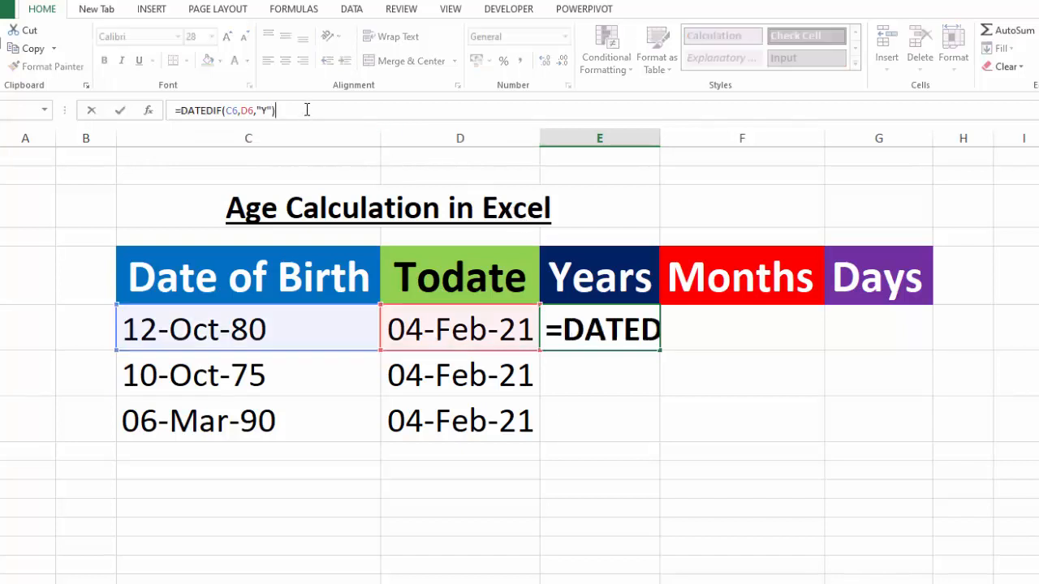
{"action": "left_click_drag", "start_coordinate": [277, 110], "coordinate": [86, 107]}
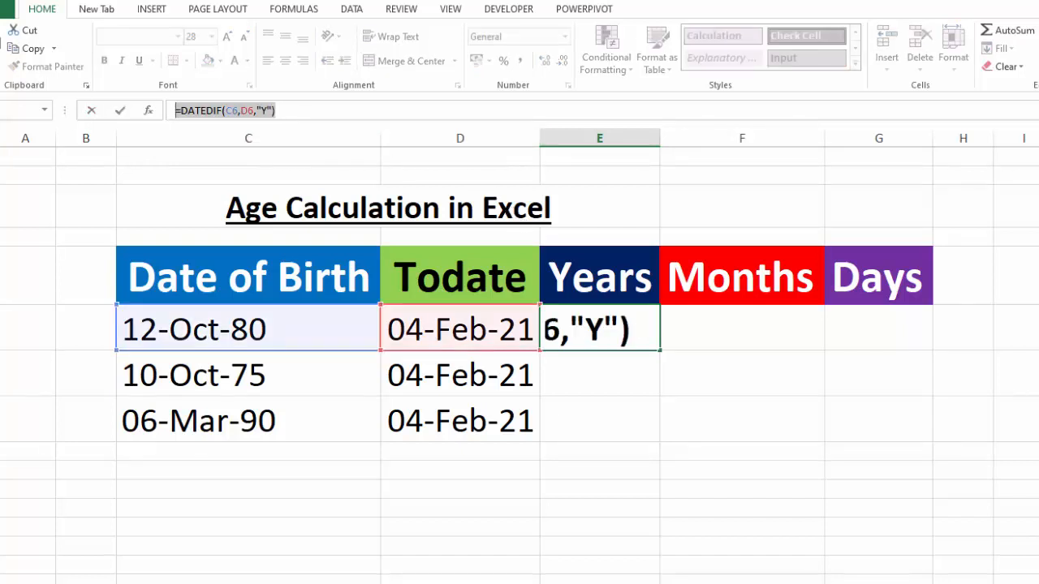
{"action": "key", "text": "Tab"}
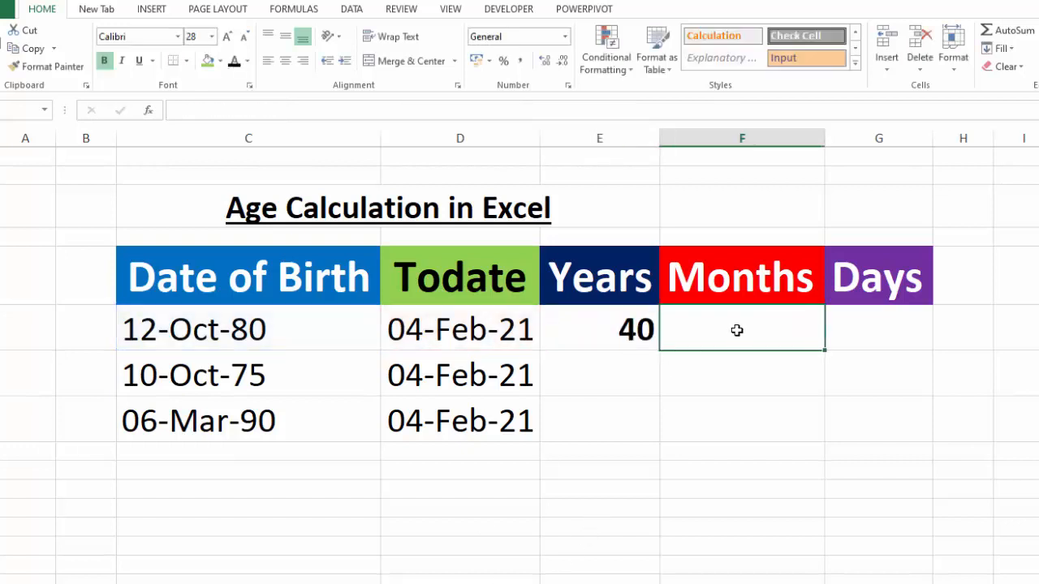
{"action": "key", "text": "ctrl+v"}
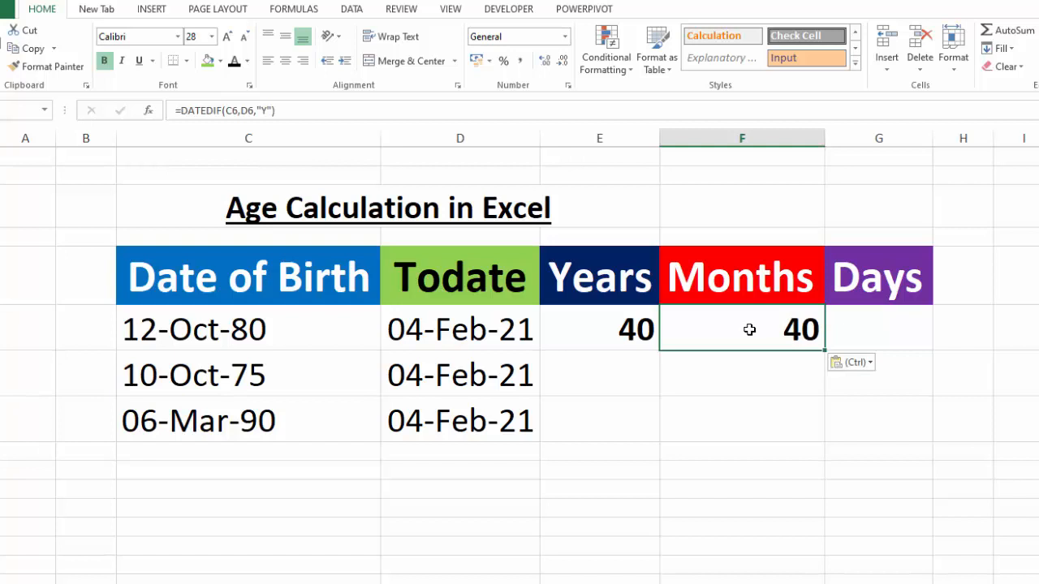
Step: Change the unit argument of the DATEDIF formula in F6 to "YM"
{"action": "double_click", "coordinate": [760, 330]}
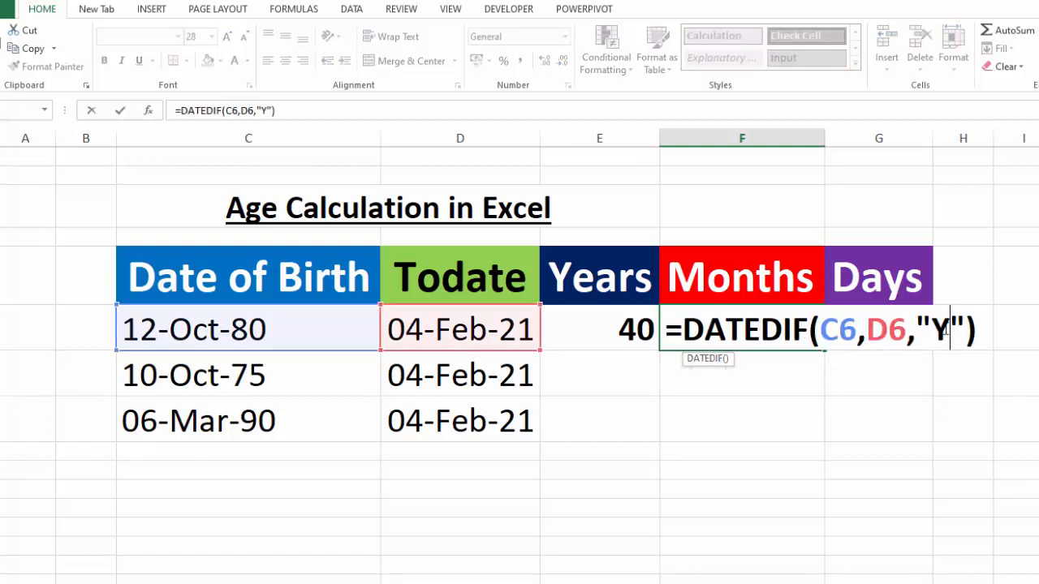
{"action": "type", "text": "m"}
{"action": "key", "text": "BackSpace"}
{"action": "type", "text": "M"}
{"action": "key", "text": "Return"}
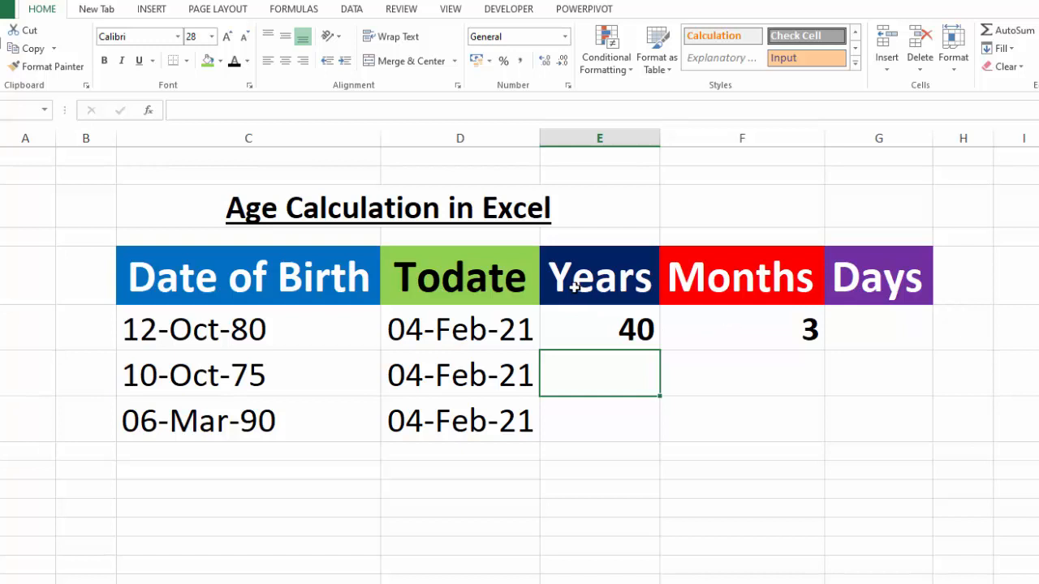
Step: Paste the copied DATEDIF formula into the first Days cell, G6, and change its unit argument to "MD"
{"action": "left_click", "coordinate": [878, 329]}
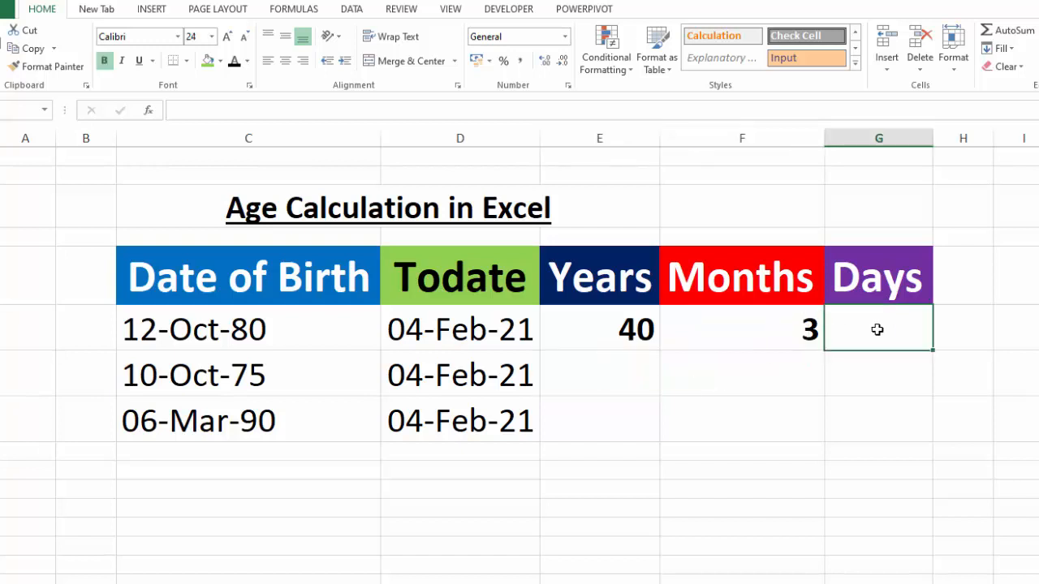
{"action": "key", "text": "ctrl+v"}
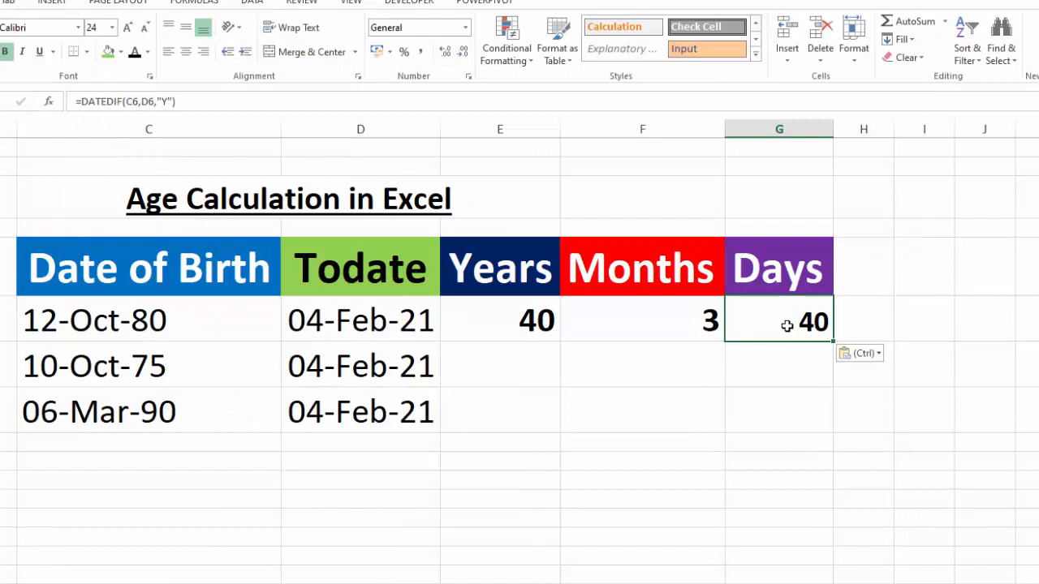
{"action": "double_click", "coordinate": [786, 325]}
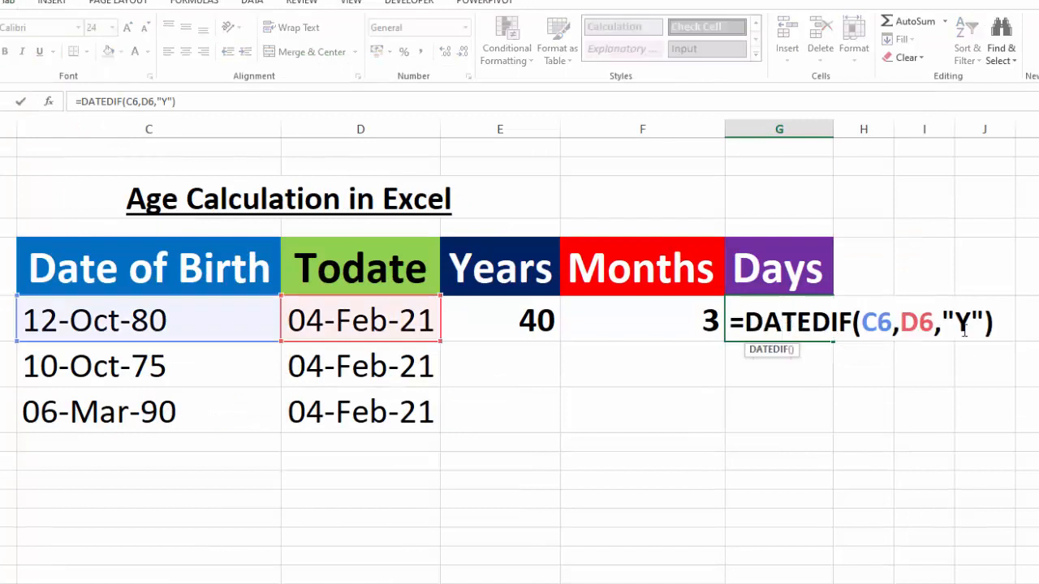
{"action": "left_click", "coordinate": [965, 326]}
{"action": "key", "text": "BackSpace"}
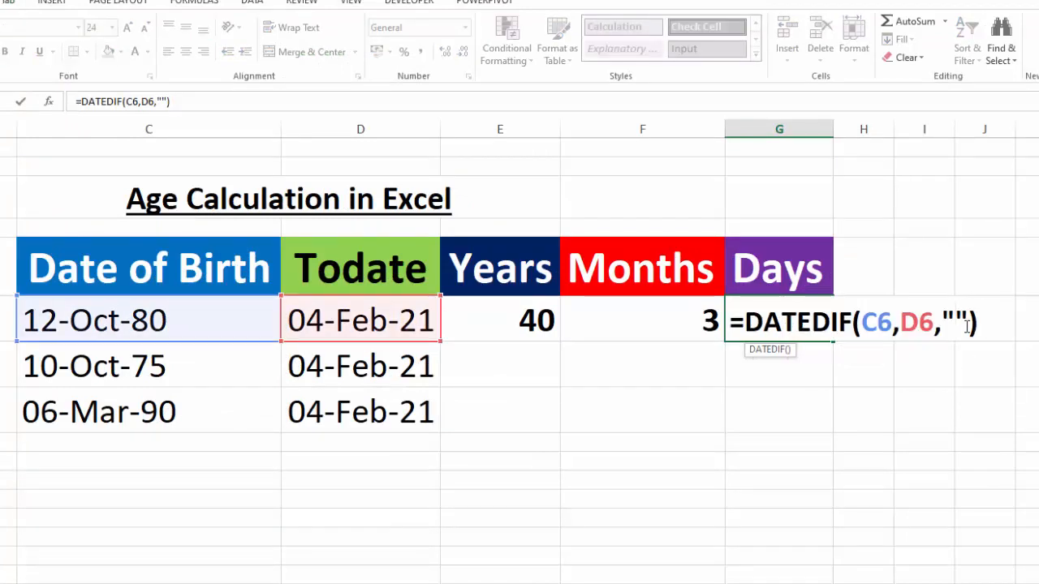
{"action": "type", "text": "m"}
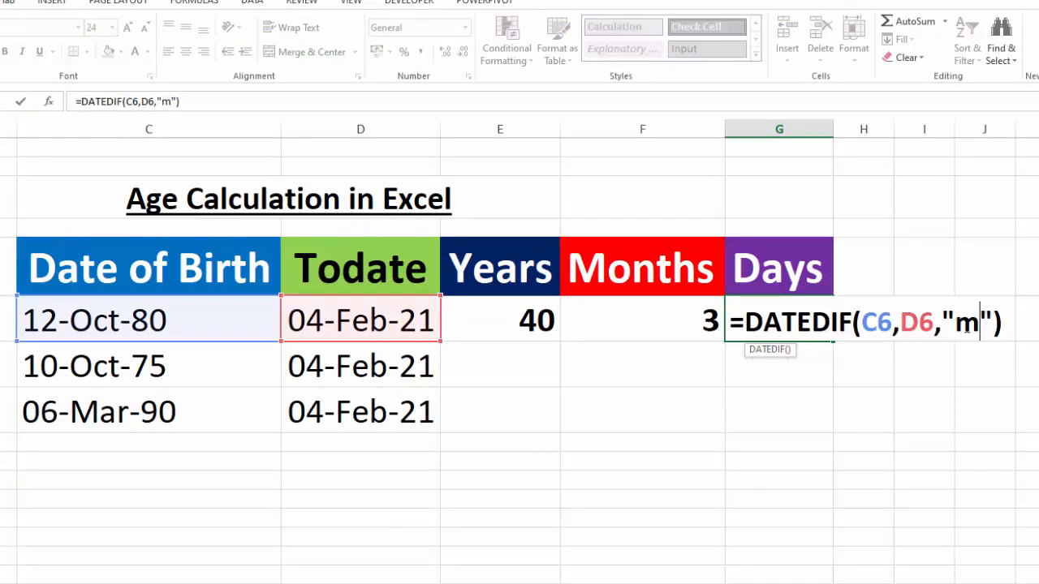
{"action": "key", "text": "BackSpace"}
{"action": "type", "text": "MD"}
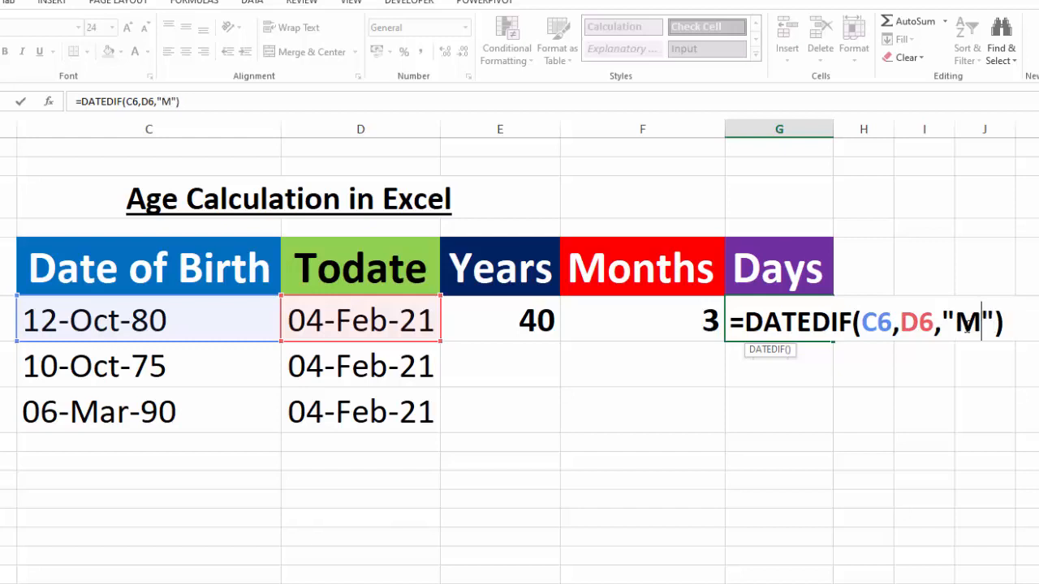
{"action": "left_click", "coordinate": [1034, 327]}
{"action": "key", "text": "Return"}
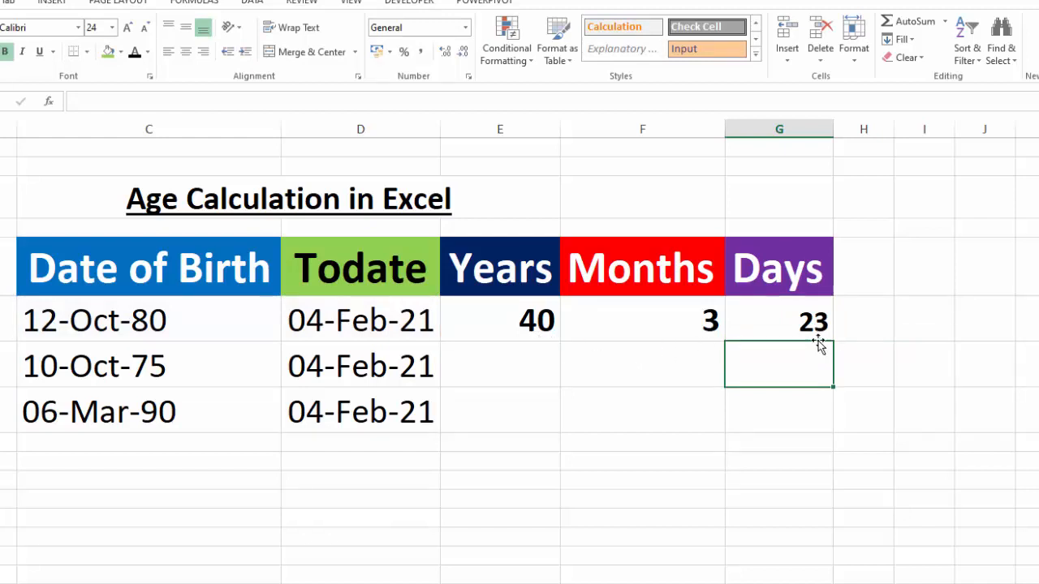
Step: Fill the Years, Months and Days formulas from row 6 down the remaining rows of the table
{"action": "left_click", "coordinate": [539, 321]}
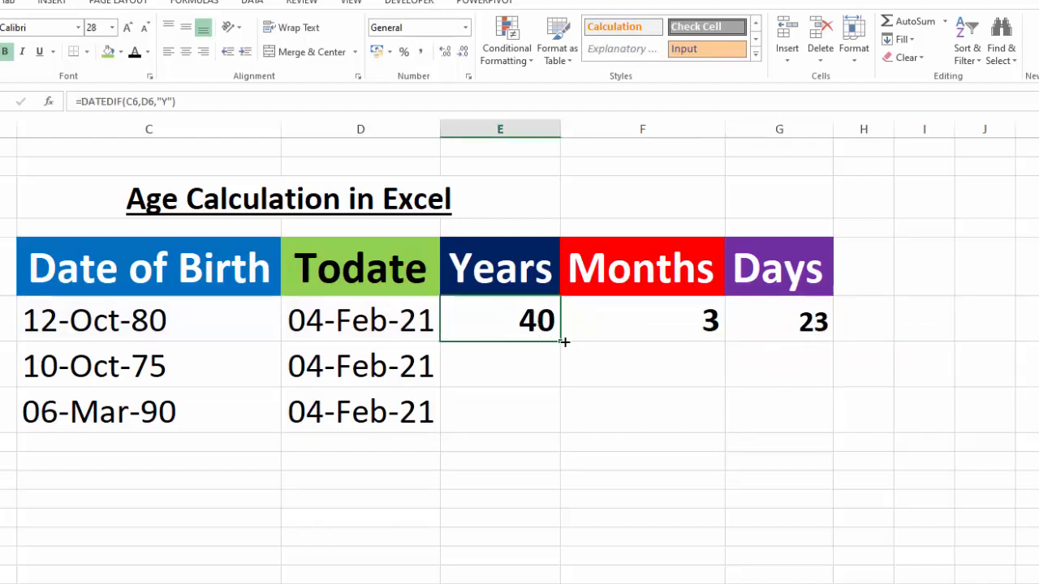
{"action": "double_click", "coordinate": [560, 343]}
{"action": "left_click", "coordinate": [681, 310]}
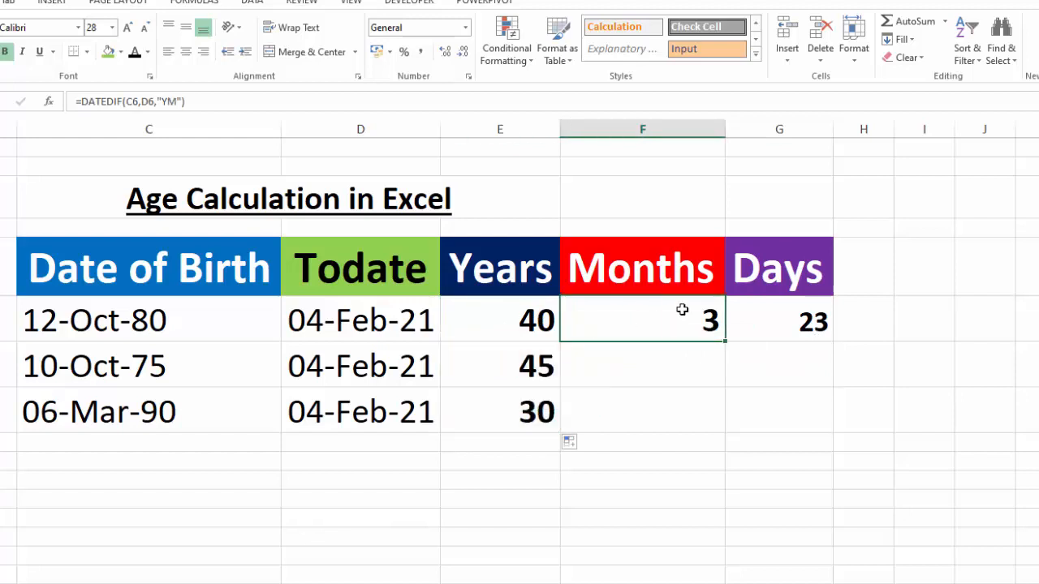
{"action": "left_click", "coordinate": [781, 323]}
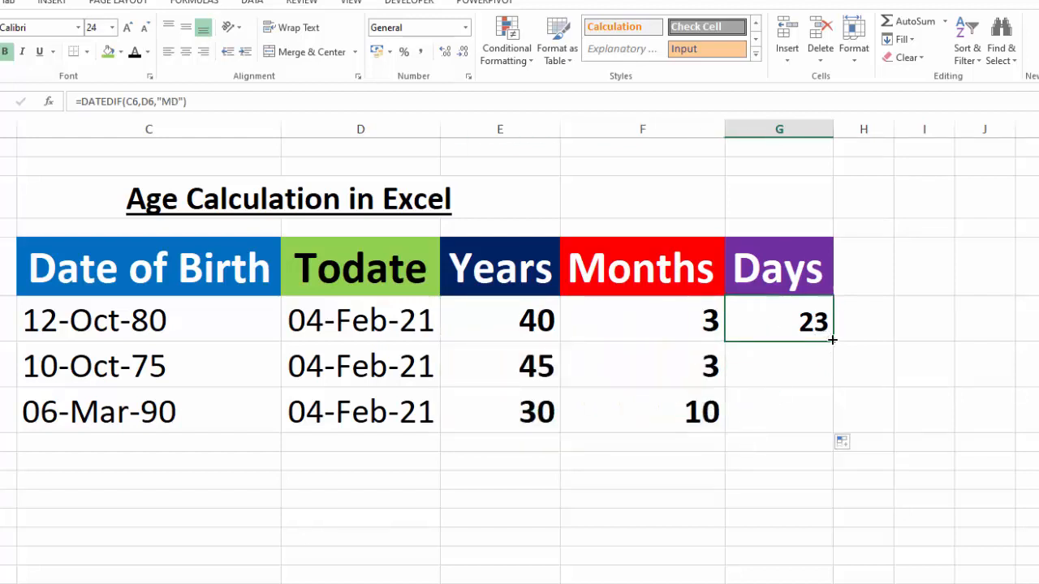
{"action": "double_click", "coordinate": [831, 340]}
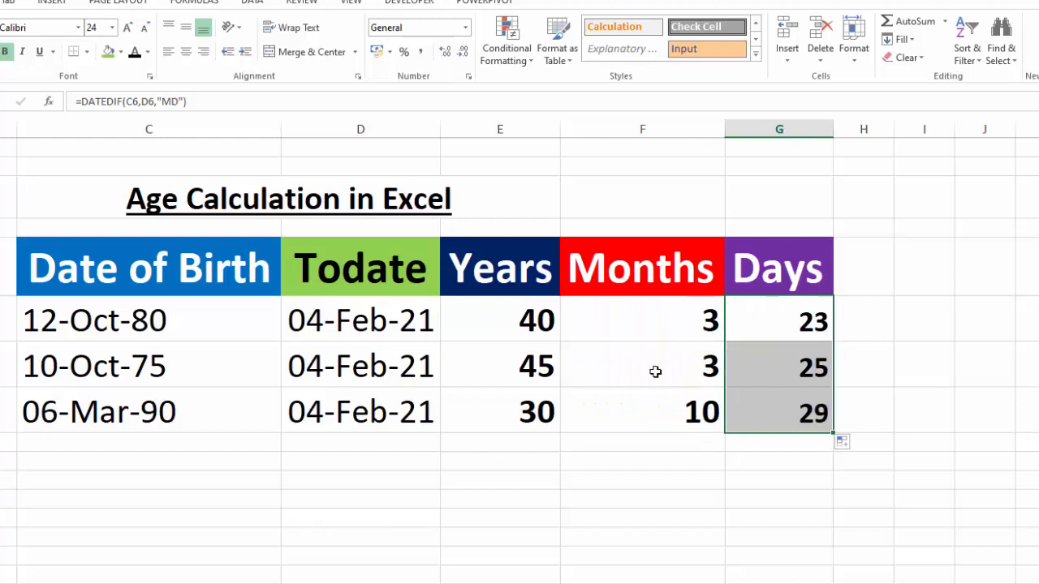
Step: Examine the DATEDIF formulas in E6, F6 and G6, comparing their cell references and unit arguments, without changing them
{"action": "left_click", "coordinate": [535, 321]}
{"action": "key", "text": "F2"}
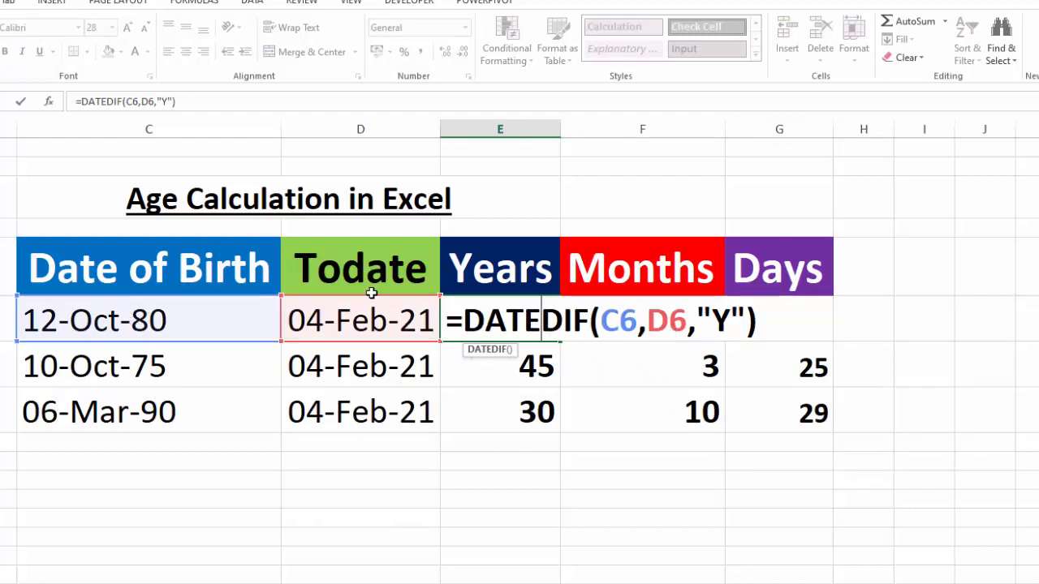
{"action": "left_click", "coordinate": [757, 327]}
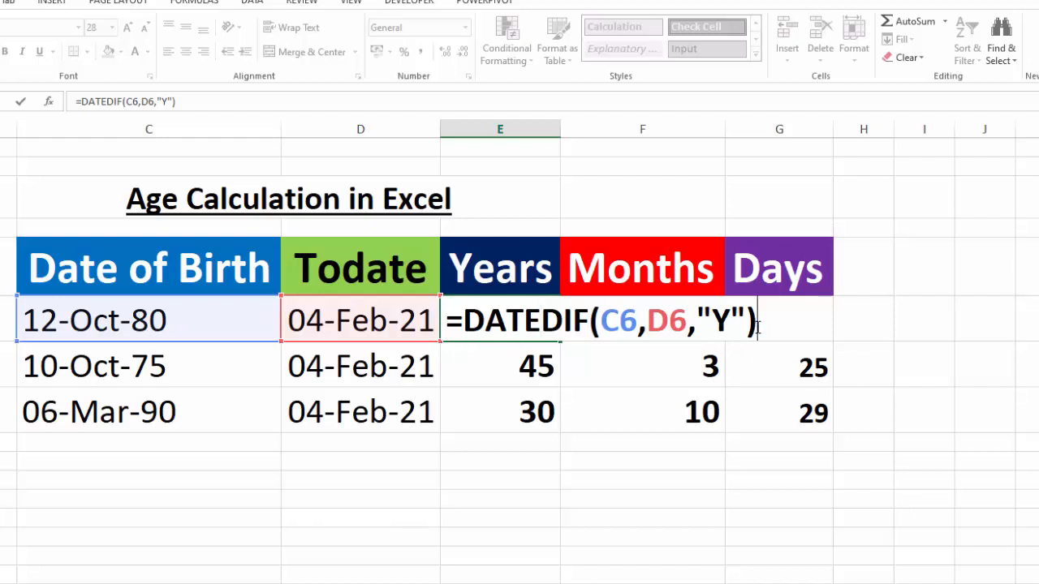
{"action": "key", "text": "Return"}
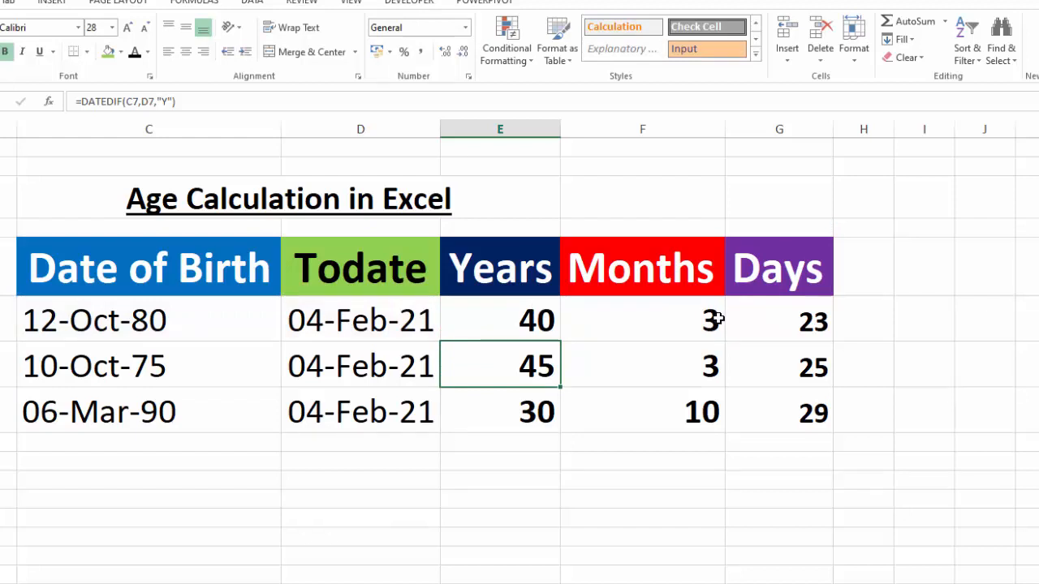
{"action": "double_click", "coordinate": [665, 324]}
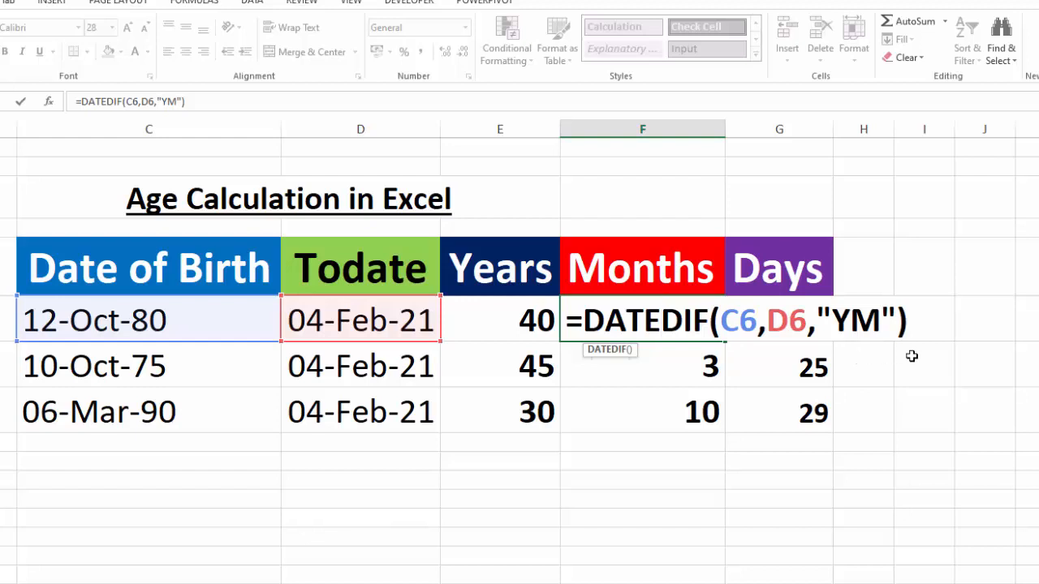
{"action": "left_click", "coordinate": [915, 316]}
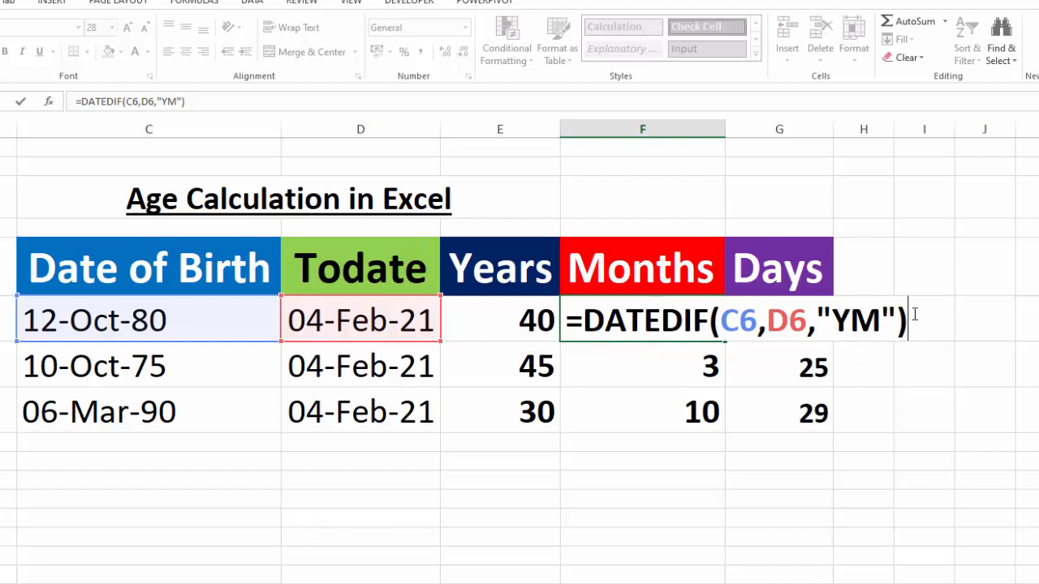
{"action": "key", "text": "Return"}
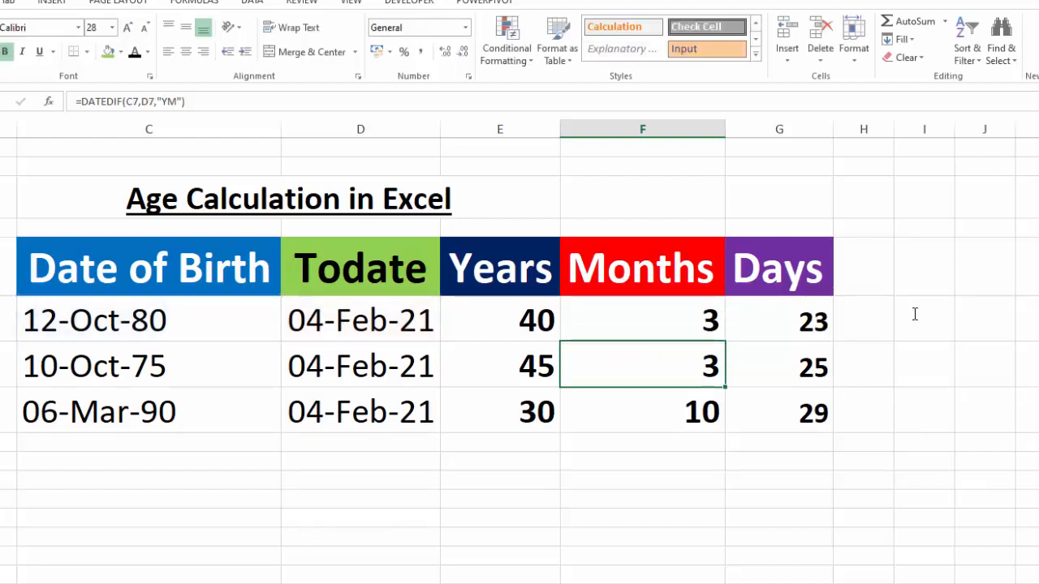
{"action": "left_click", "coordinate": [792, 314]}
{"action": "double_click", "coordinate": [792, 314]}
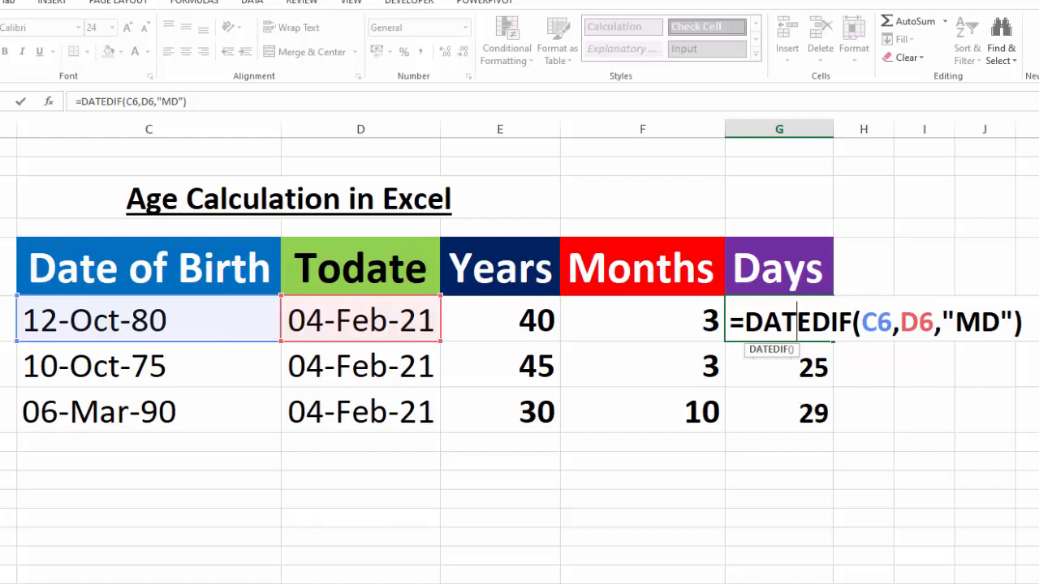
{"action": "left_click", "coordinate": [1033, 327]}
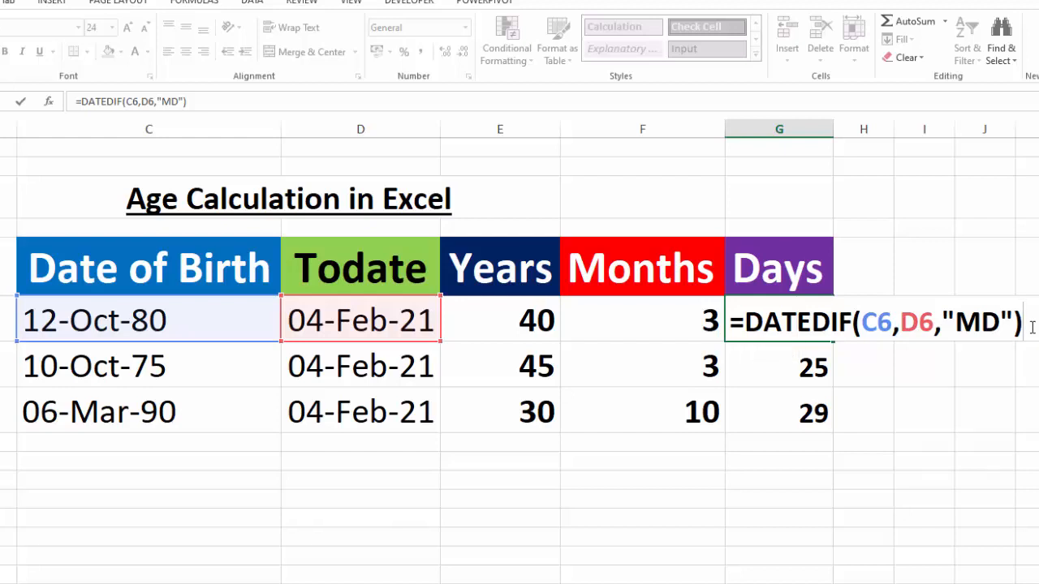
{"action": "key", "text": "Return"}
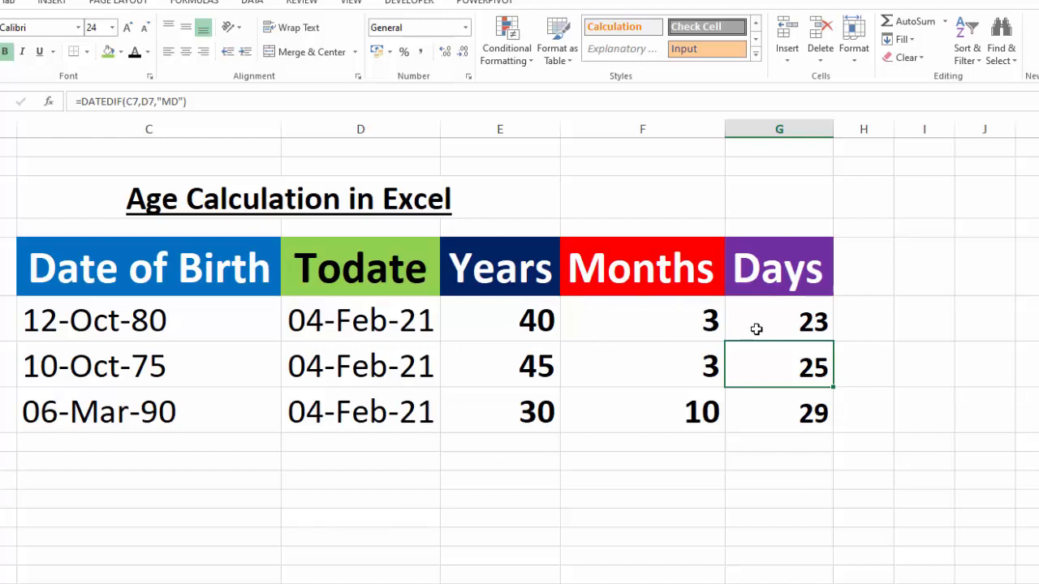
{"action": "key", "text": "Right"}
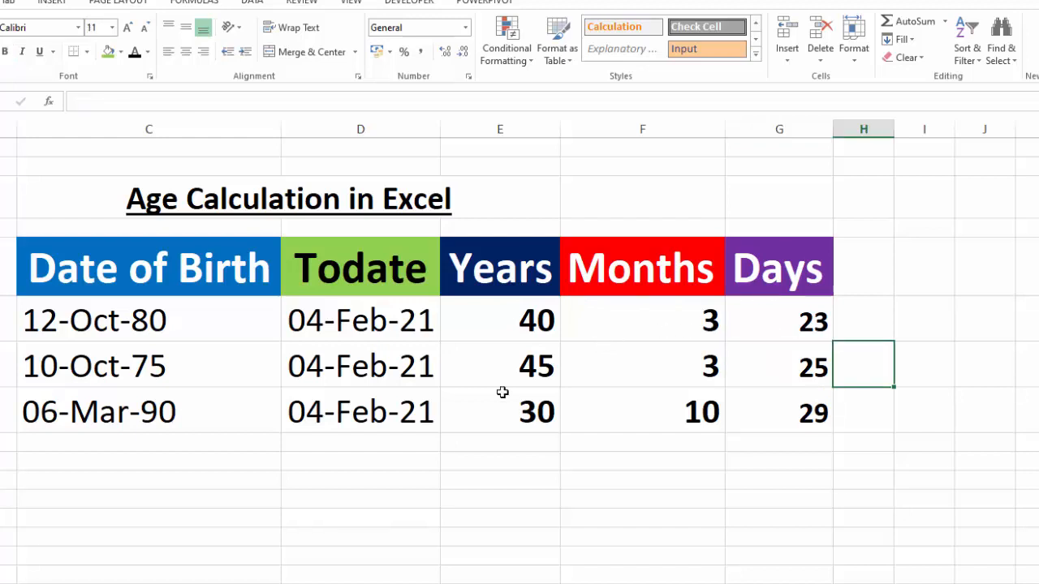
Step: Merge and center the table title across columns C to G and enlarge its font by two size steps
{"action": "left_click", "coordinate": [357, 210]}
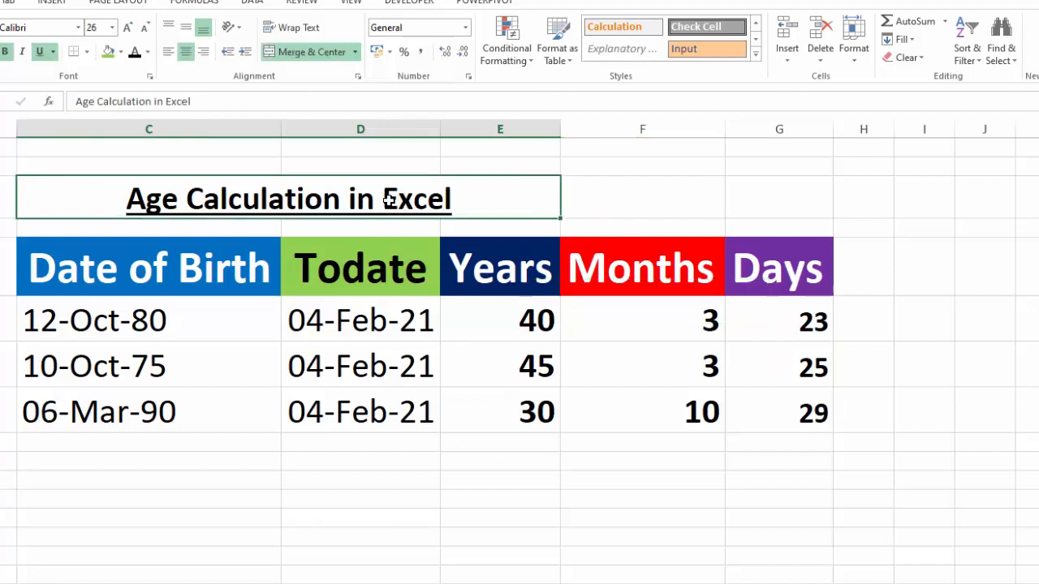
{"action": "left_click_drag", "start_coordinate": [405, 205], "coordinate": [779, 199]}
{"action": "left_click", "coordinate": [315, 52]}
{"action": "left_click", "coordinate": [315, 52]}
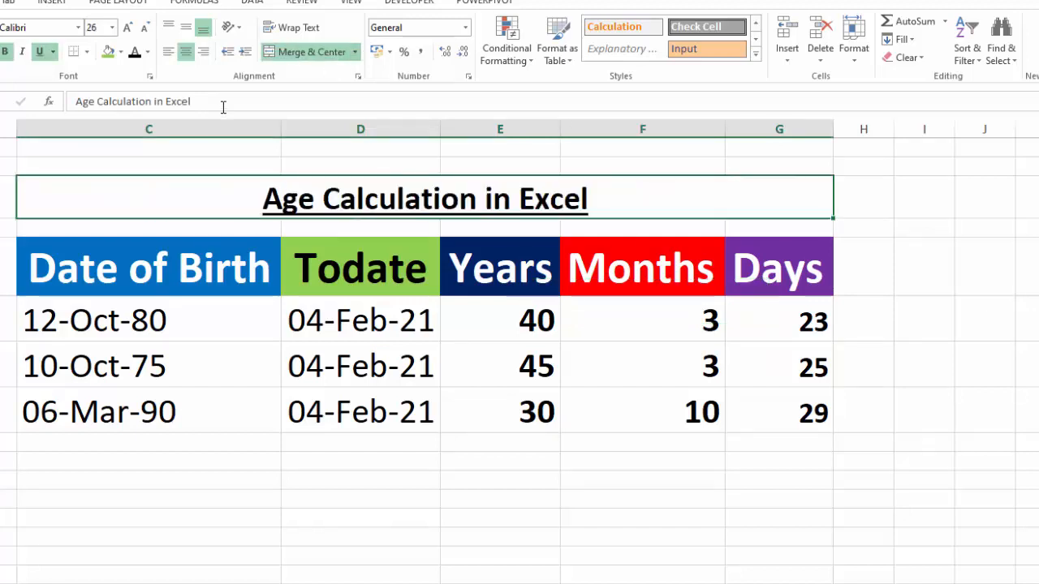
{"action": "left_click", "coordinate": [127, 28]}
{"action": "left_click", "coordinate": [128, 29]}
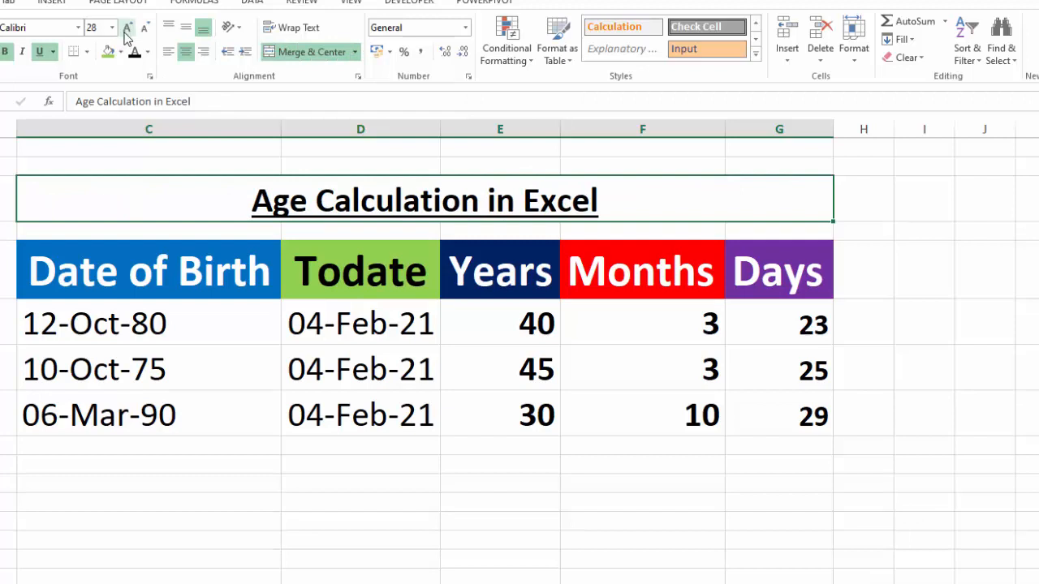
Step: Rename the Date of Birth header "1st date" and the Todate header "Last date", and autofit the width of column D
{"action": "left_click", "coordinate": [181, 285]}
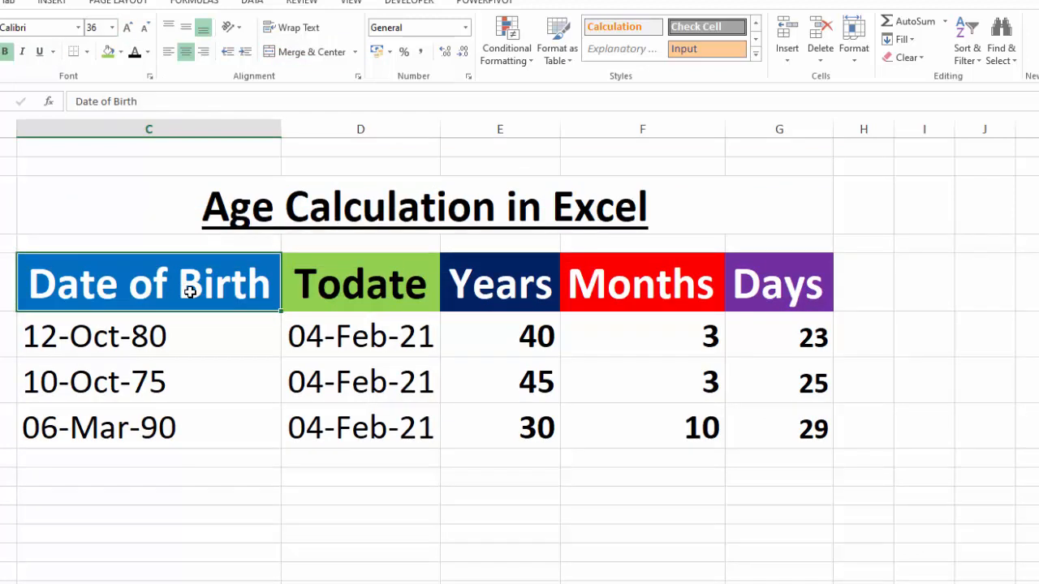
{"action": "type", "text": "1st d"}
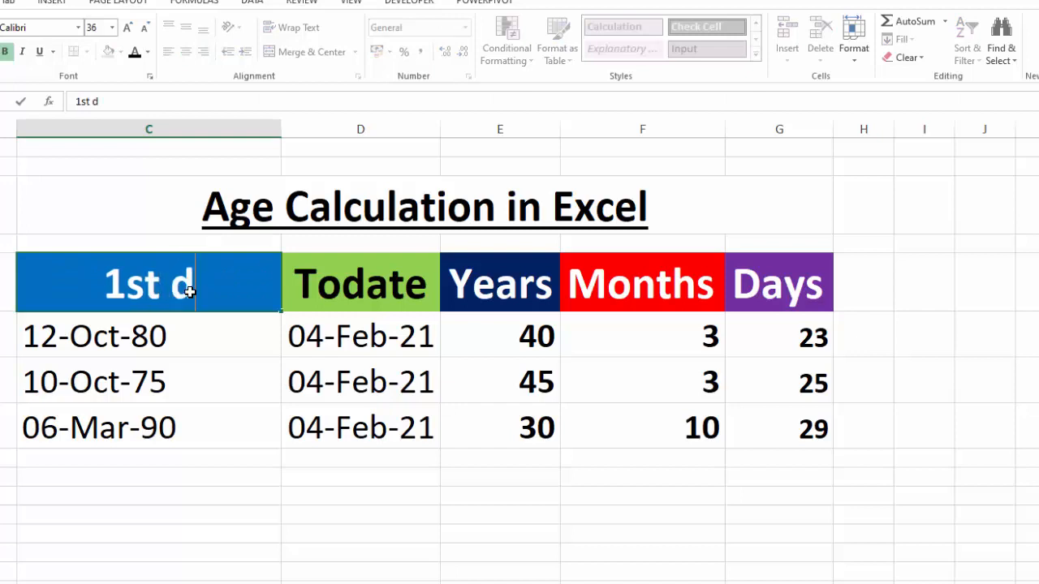
{"action": "type", "text": "ate"}
{"action": "key", "text": "Tab"}
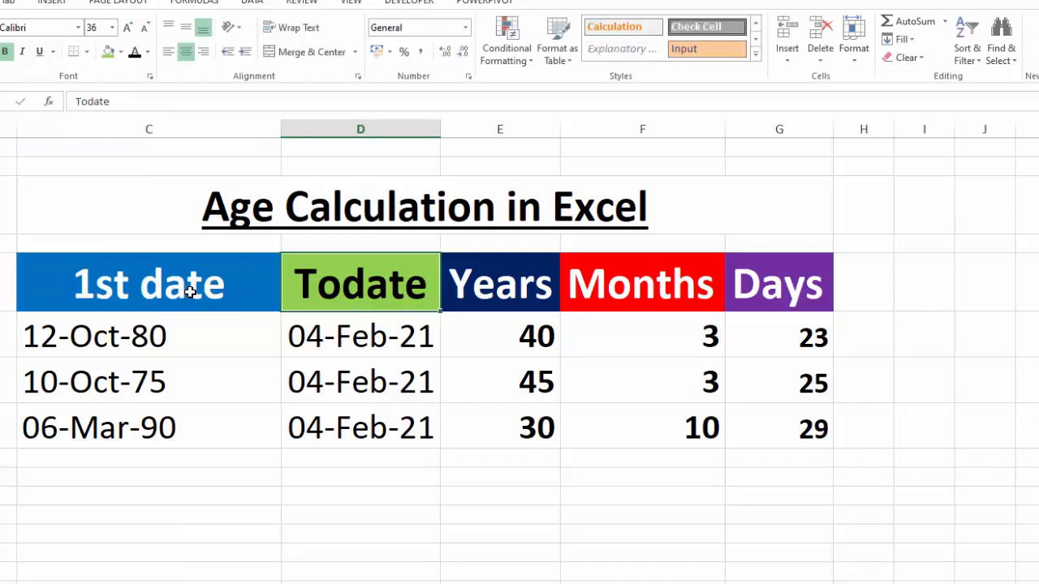
{"action": "type", "text": "L"}
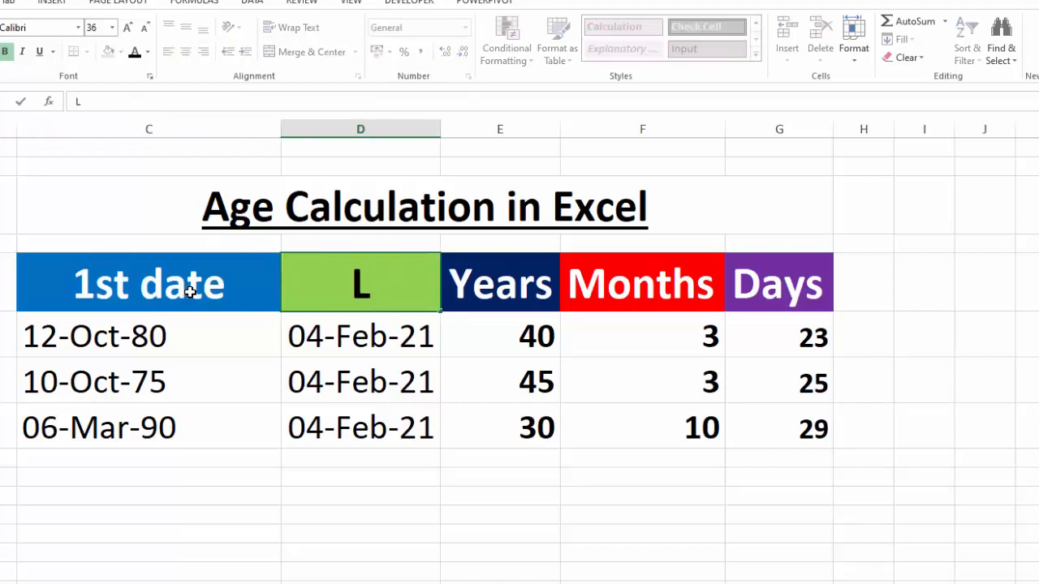
{"action": "type", "text": "ast date"}
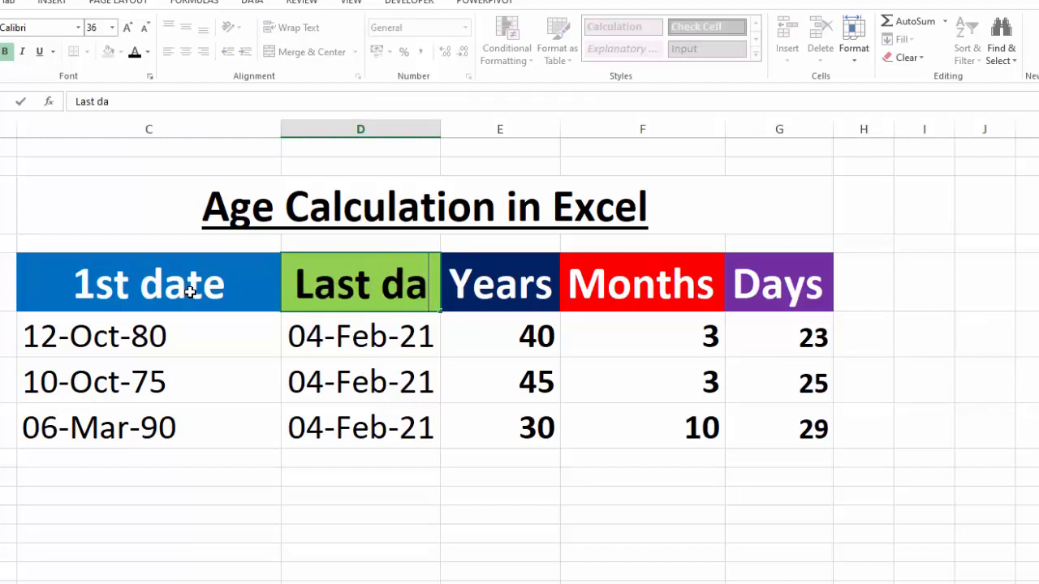
{"action": "key", "text": "Tab"}
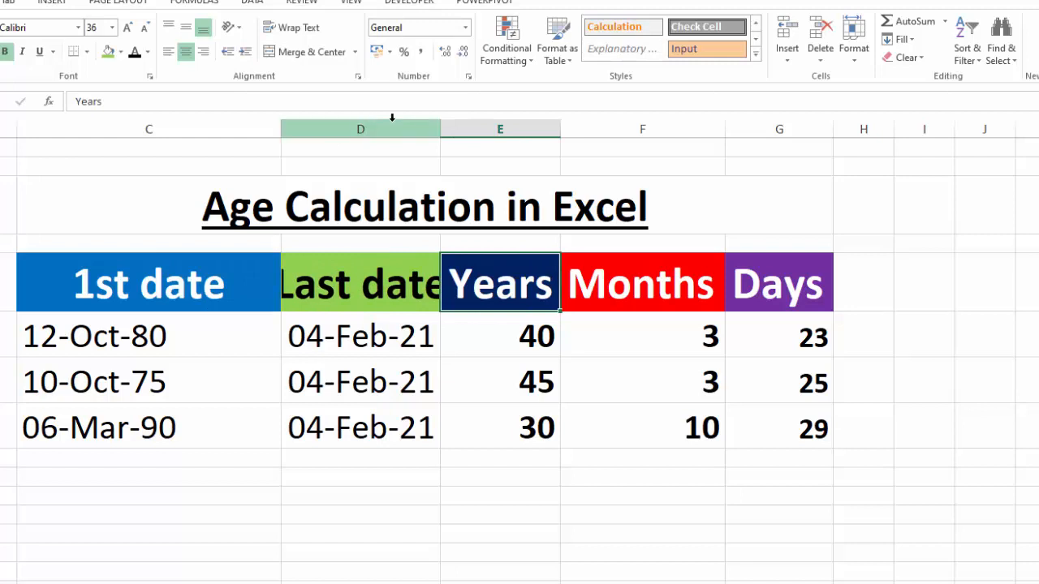
{"action": "double_click", "coordinate": [437, 130]}
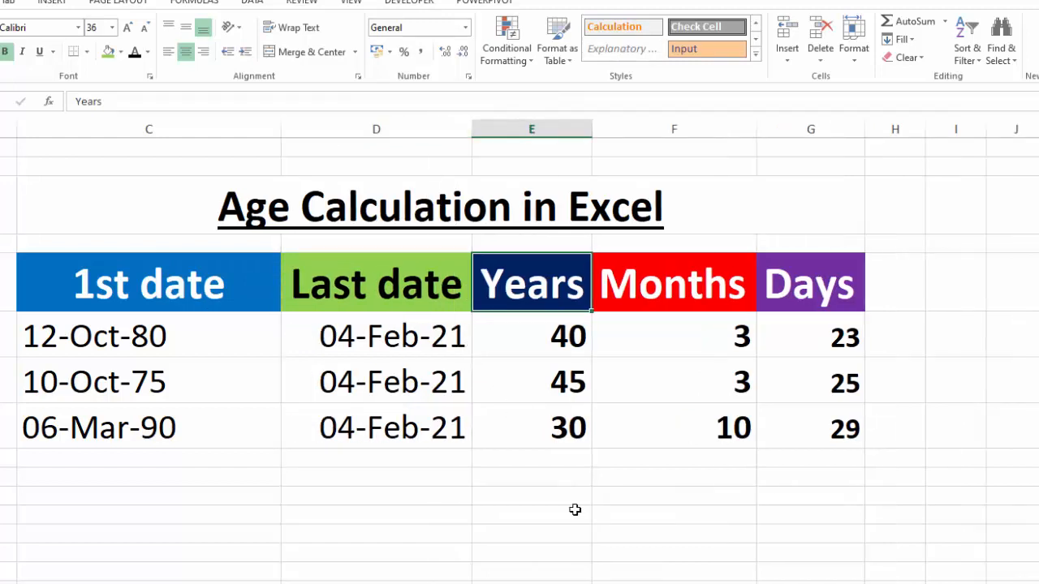
Step: Replace the date in the first row of the 1st date column, C6, with 12/3/2018
{"action": "left_click", "coordinate": [181, 346]}
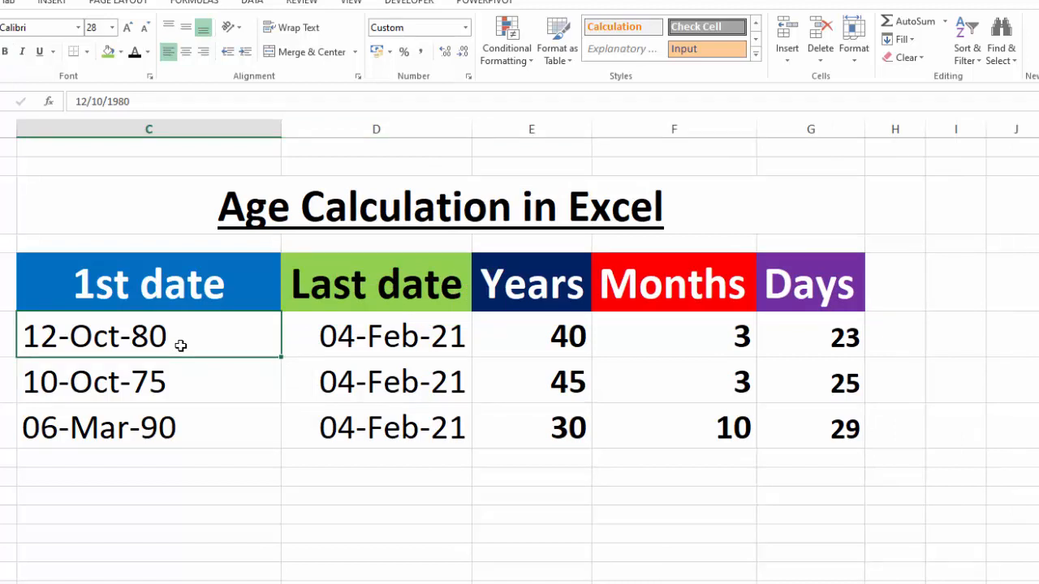
{"action": "type", "text": "12/3/20"}
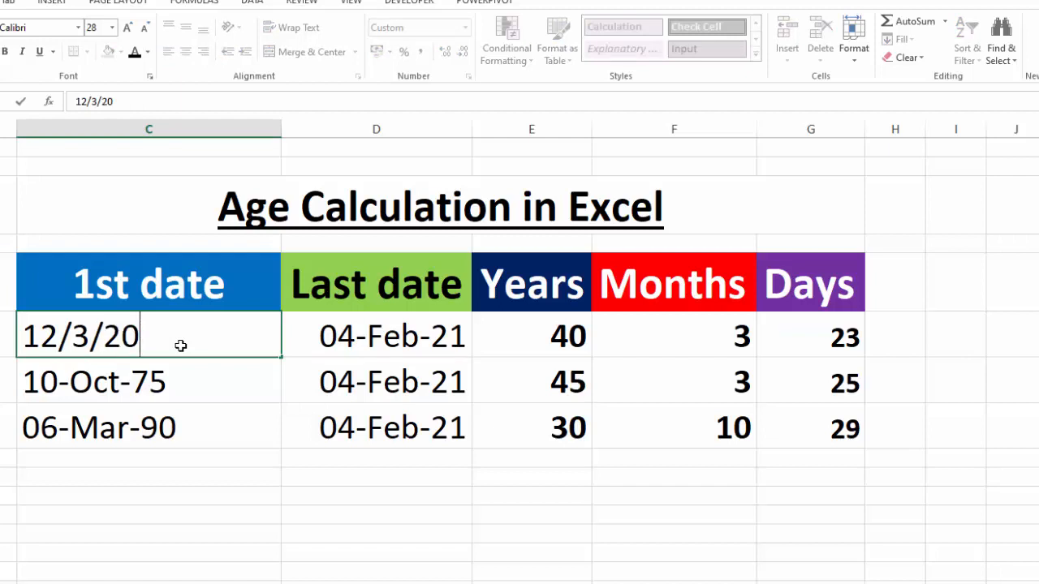
{"action": "type", "text": "18"}
Step: Change the year of the second date in the 1st date column, C7, so it reads 10/10/2019
{"action": "double_click", "coordinate": [162, 388]}
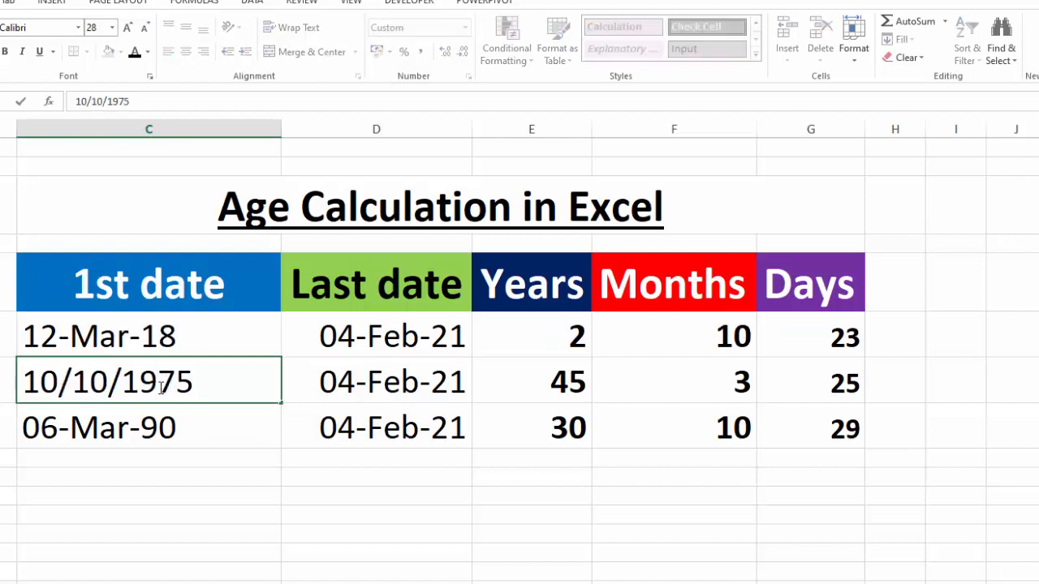
{"action": "left_click_drag", "start_coordinate": [207, 381], "coordinate": [120, 379]}
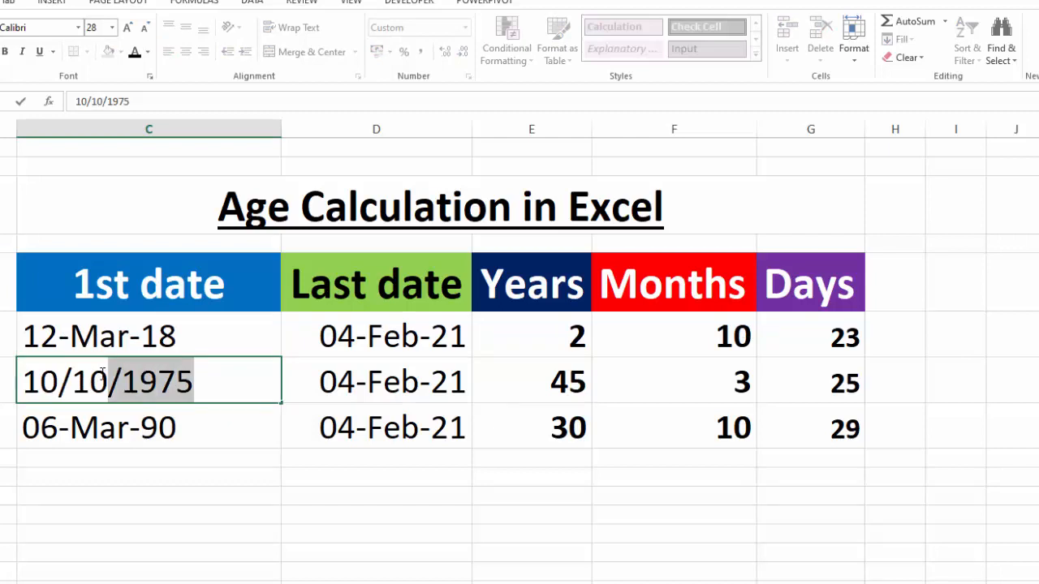
{"action": "left_click_drag", "start_coordinate": [203, 383], "coordinate": [121, 380]}
{"action": "type", "text": "20"}
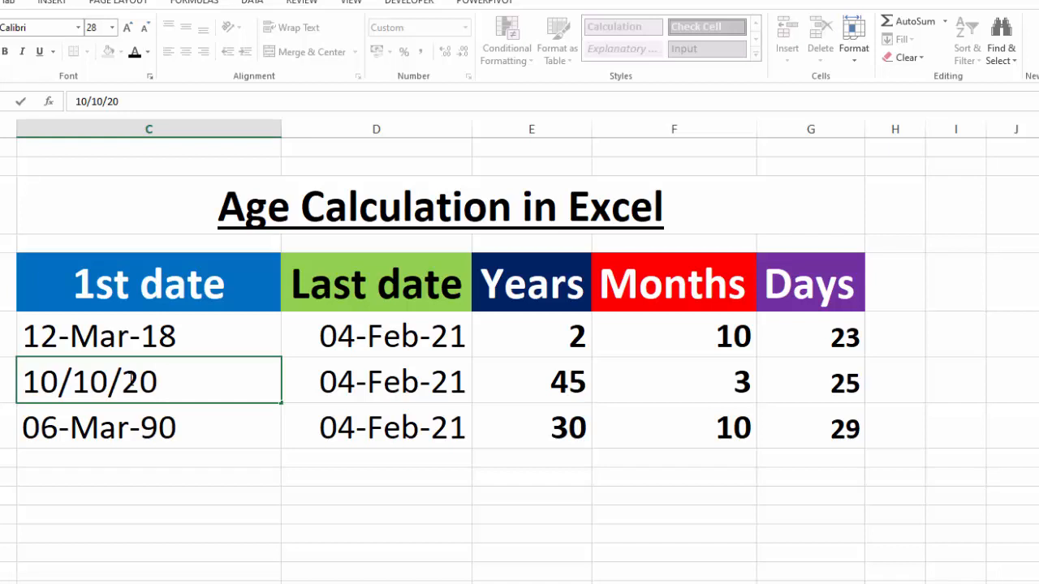
{"action": "type", "text": "19"}
{"action": "key", "text": "Return"}
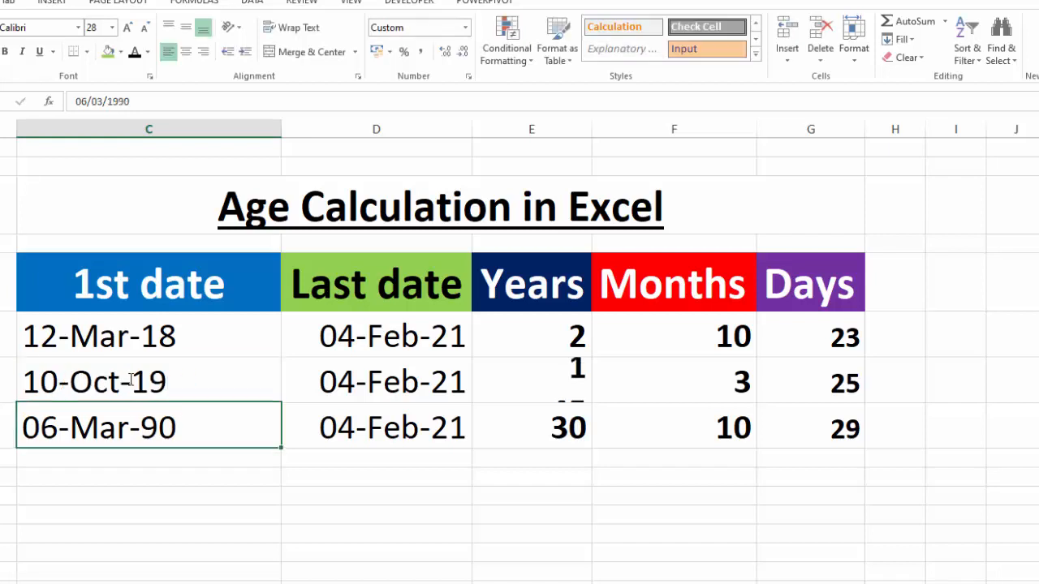
Step: Change the year of the third date in the 1st date column, C8, so it reads 06/03/2017
{"action": "double_click", "coordinate": [195, 427]}
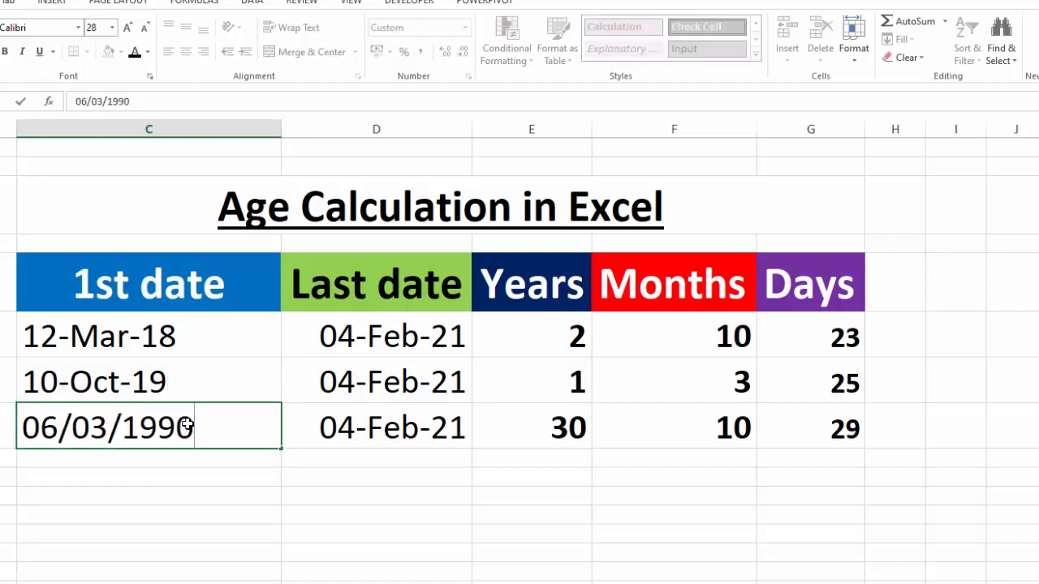
{"action": "key", "text": "BackSpace"}
{"action": "key", "text": "BackSpace"}
{"action": "key", "text": "BackSpace"}
{"action": "key", "text": "BackSpace"}
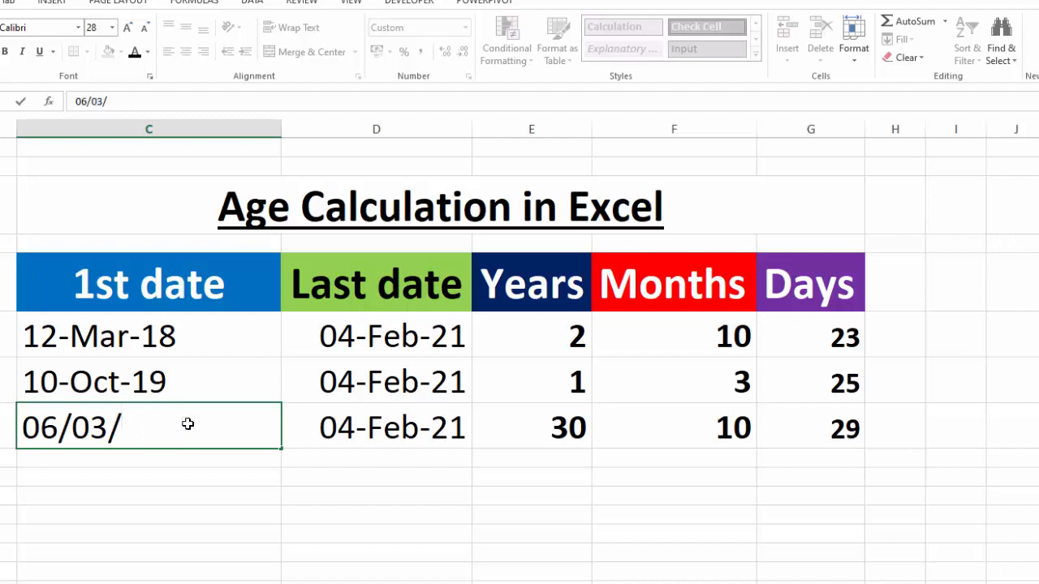
{"action": "type", "text": "2017"}
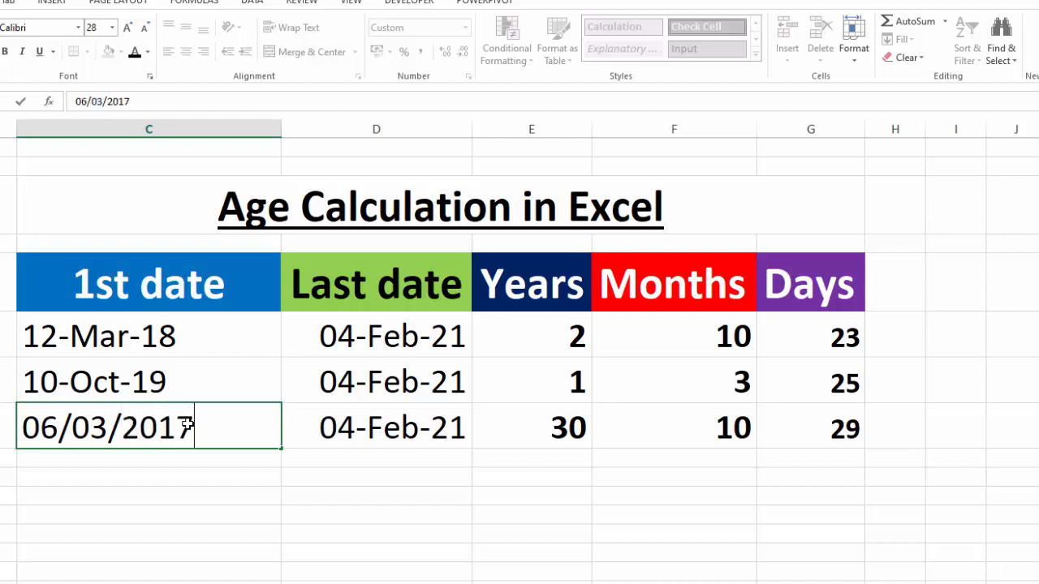
{"action": "key", "text": "Return"}
{"action": "left_click", "coordinate": [428, 566]}
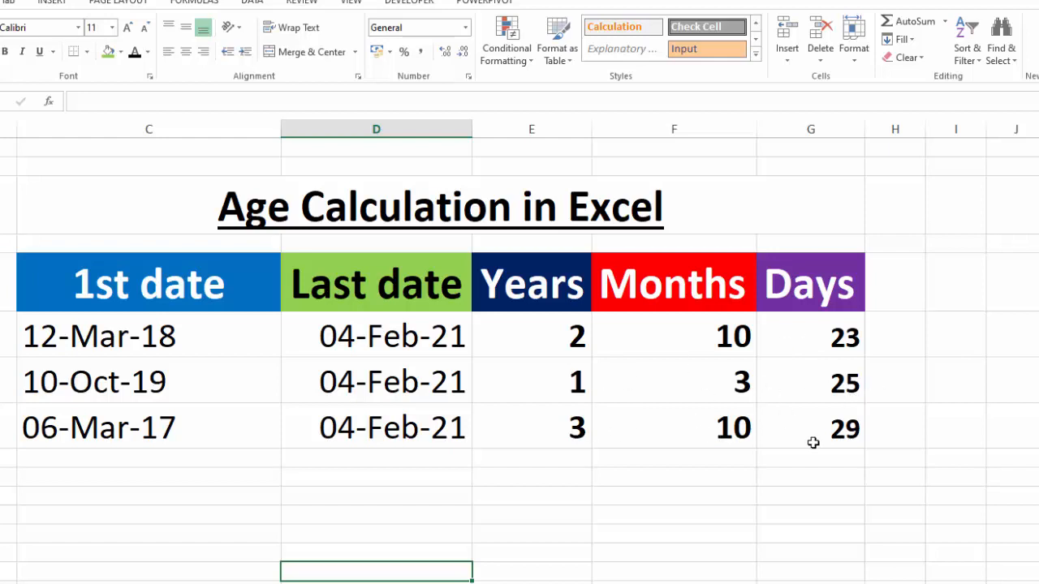
Step: Replace the merged table title with "Total Time spent for a Company"
{"action": "left_click", "coordinate": [415, 199]}
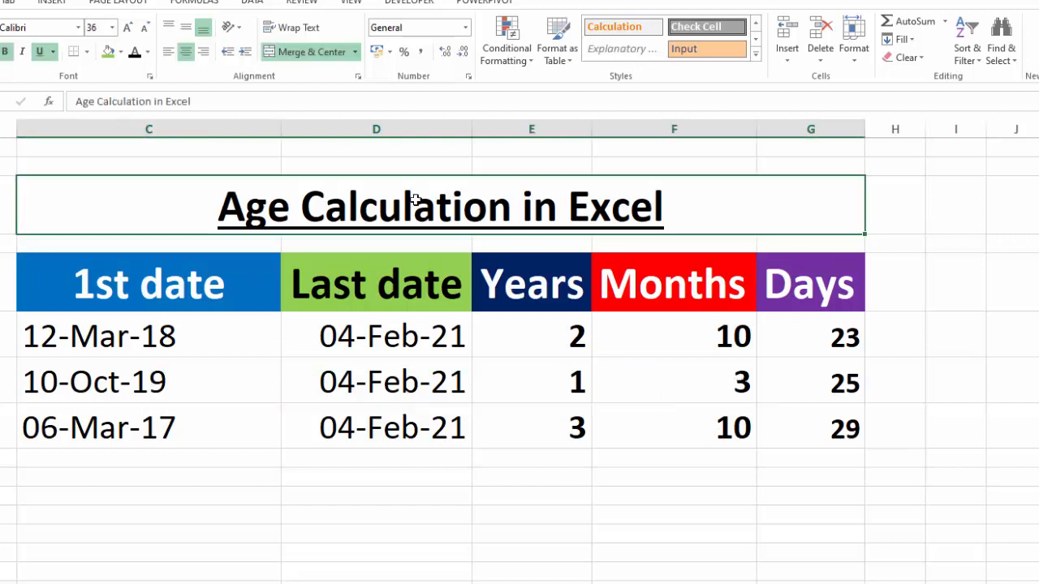
{"action": "type", "text": "Total Time spent"}
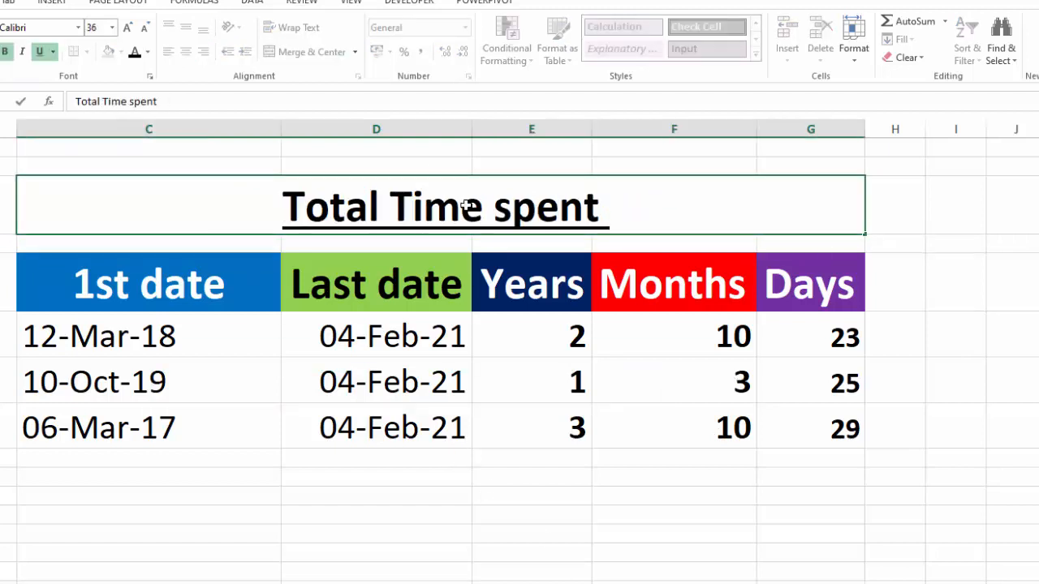
{"action": "type", "text": " for a "}
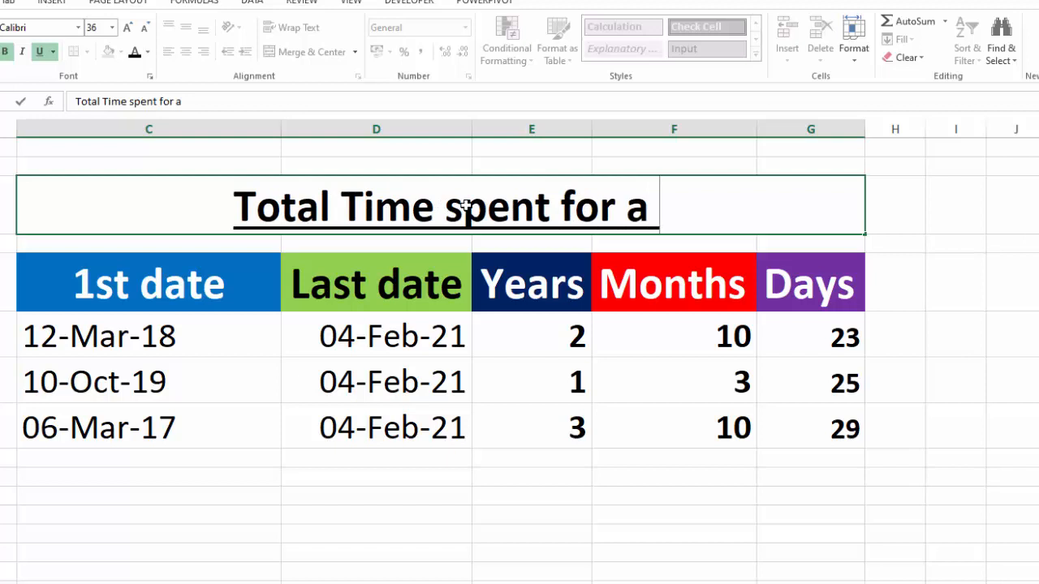
{"action": "type", "text": "Company"}
{"action": "left_click", "coordinate": [673, 532]}
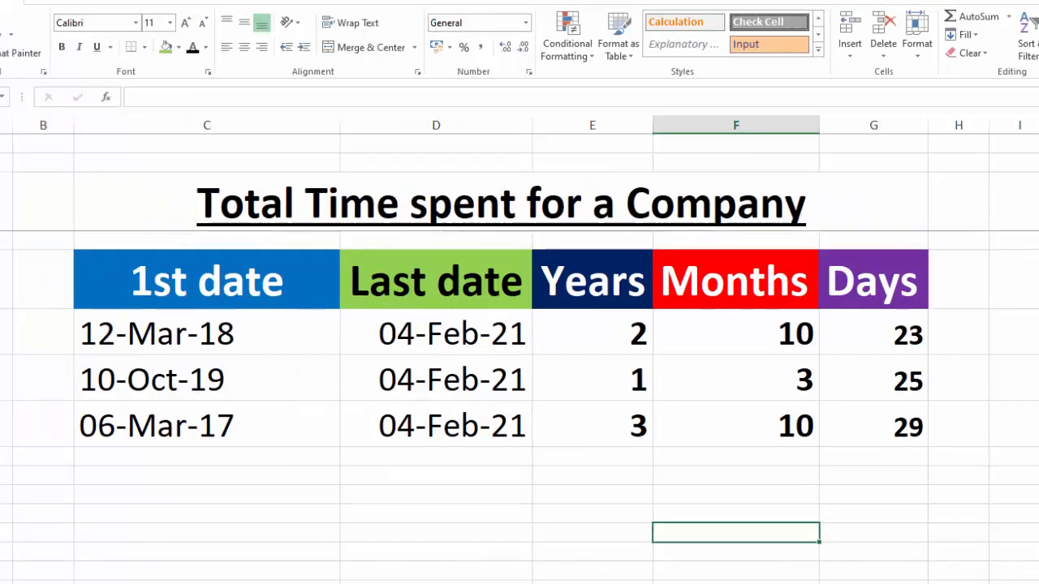
Step: Increase the height of the blank row 4 above the headers and set the font size of E4:G4 to 26
{"action": "left_click_drag", "start_coordinate": [0, 249], "coordinate": [0, 269]}
{"action": "left_click", "coordinate": [601, 258]}
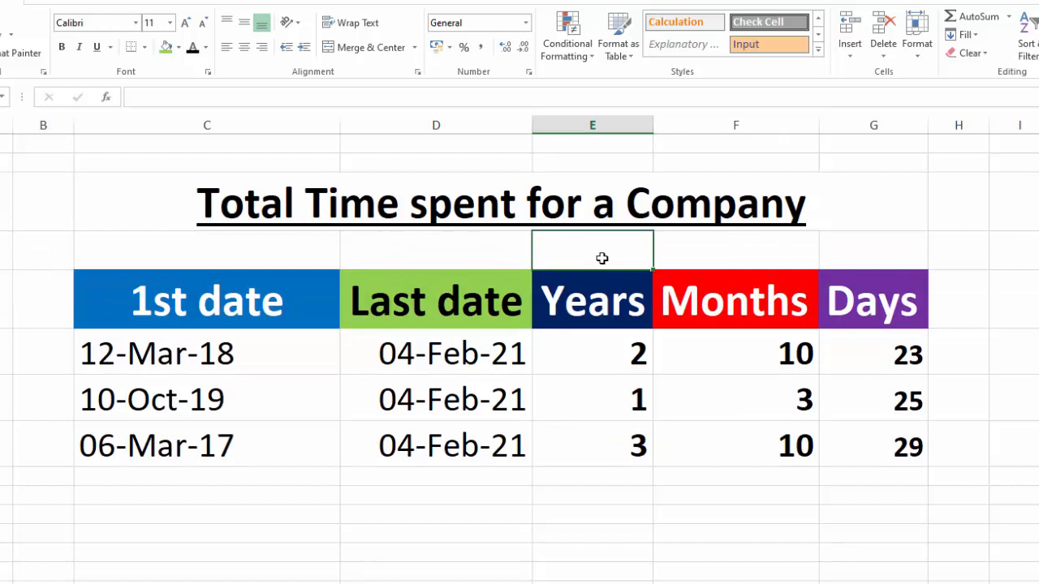
{"action": "left_click_drag", "start_coordinate": [603, 243], "coordinate": [851, 252]}
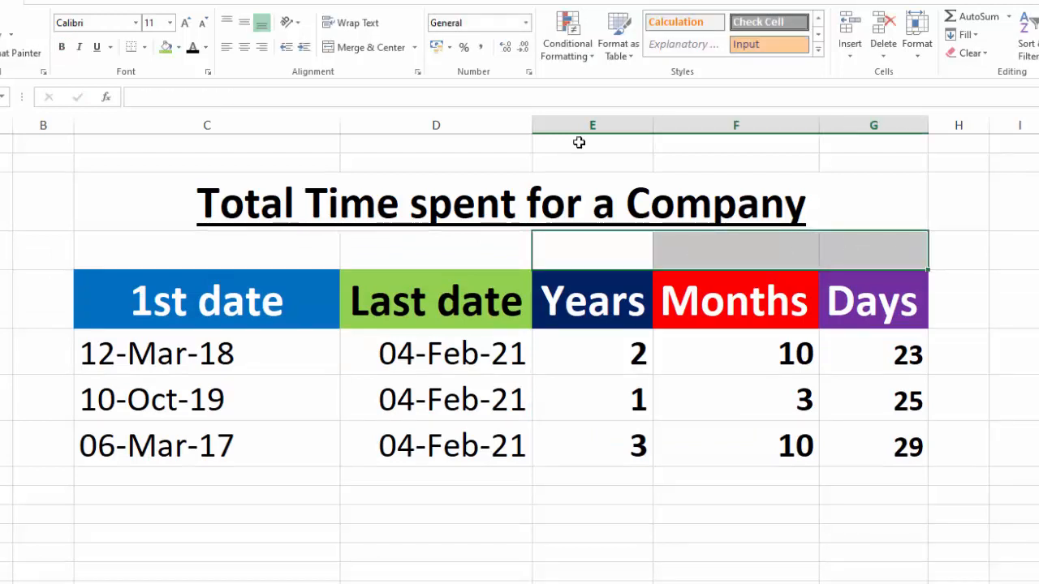
{"action": "left_click", "coordinate": [620, 244]}
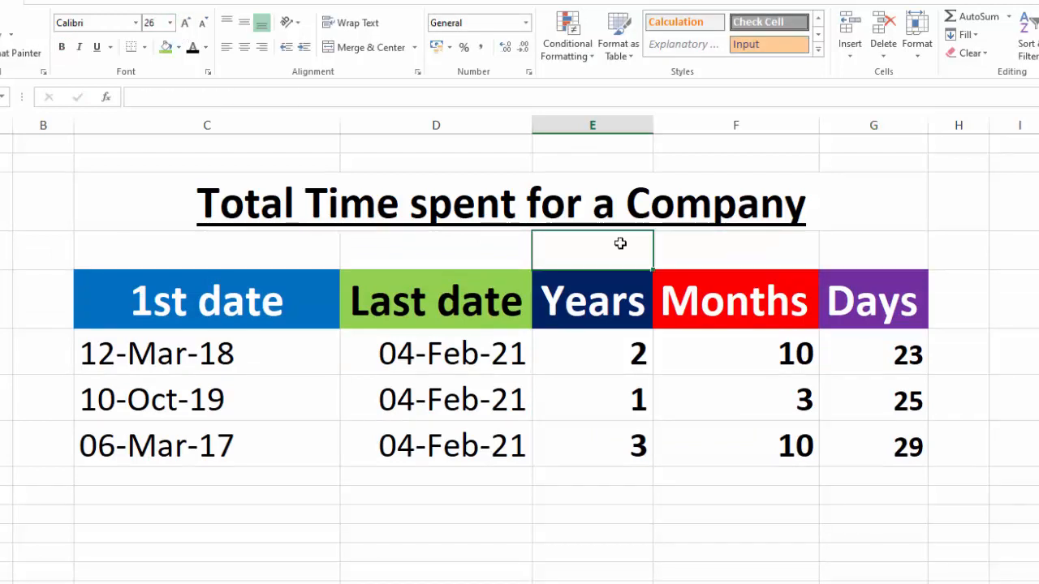
Step: Enter the unit codes "Y", "YM" and "MD", including quotation marks, above the Years, Months and Days headers and make them bold
{"action": "type", "text": "\""}
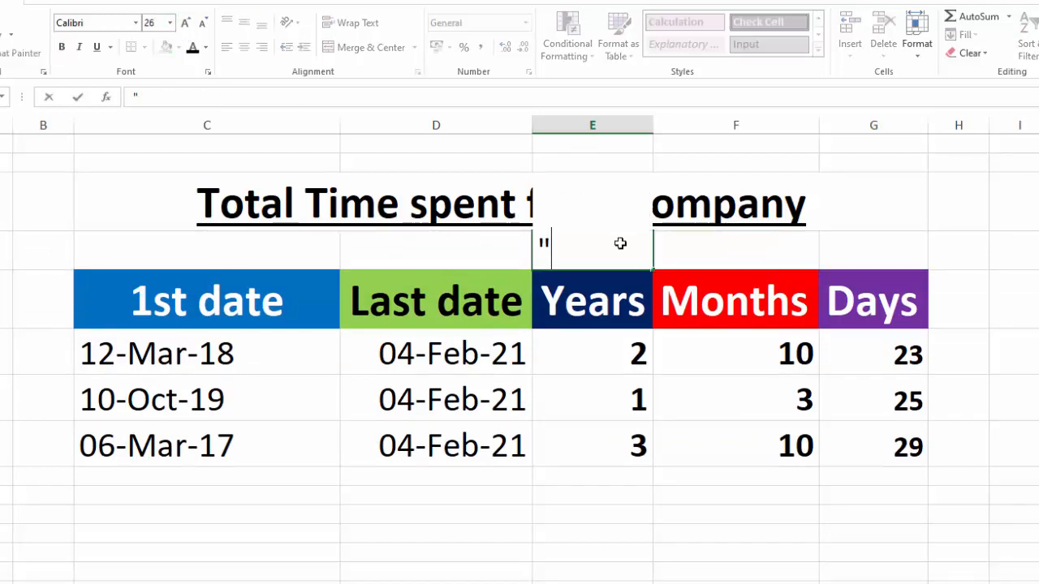
{"action": "type", "text": "Y"}
{"action": "type", "text": "\""}
{"action": "key", "text": "Tab"}
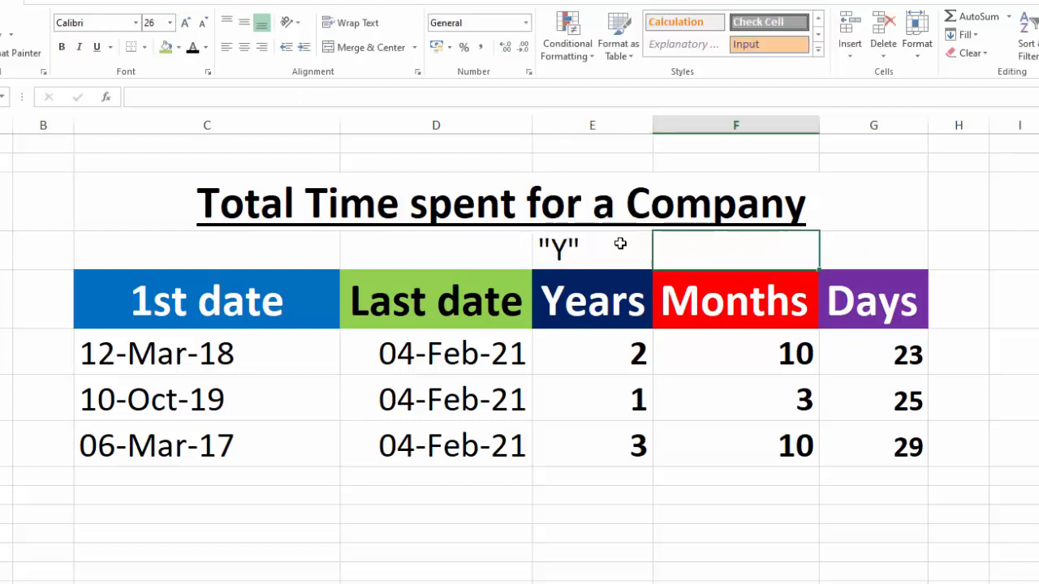
{"action": "type", "text": "\"YM\""}
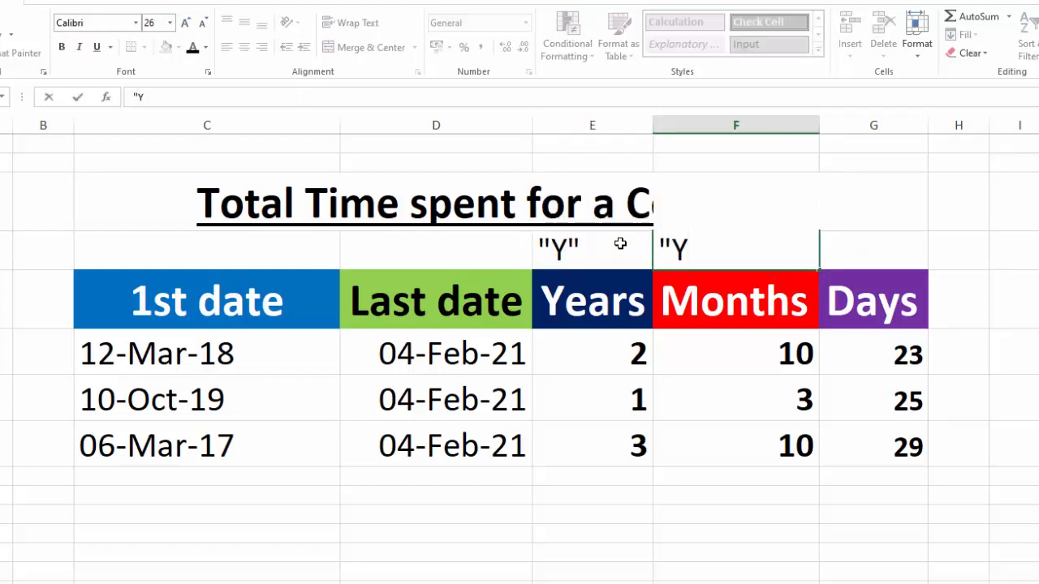
{"action": "key", "text": "Tab"}
{"action": "type", "text": "\""}
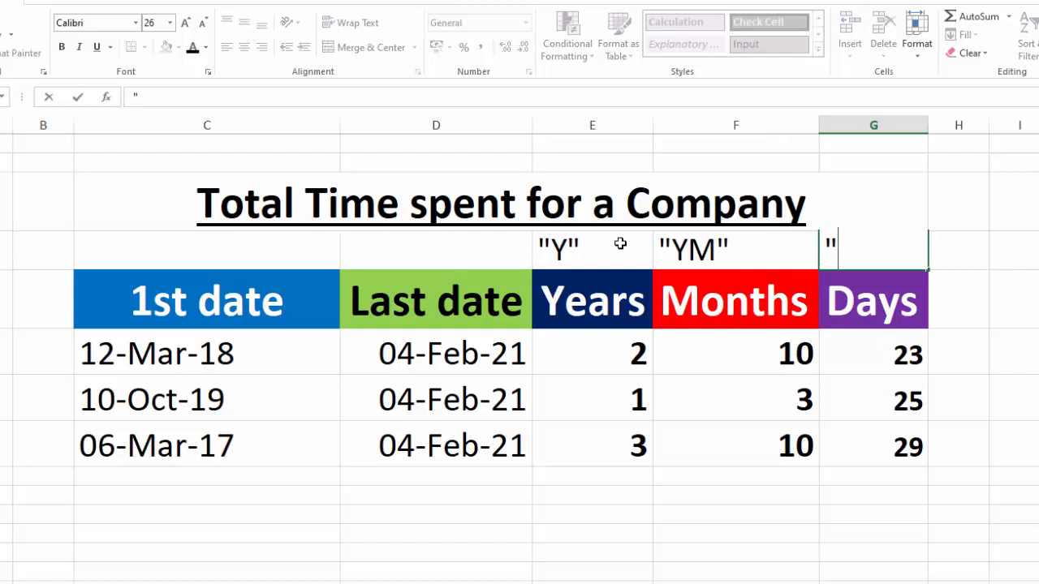
{"action": "type", "text": "MD"}
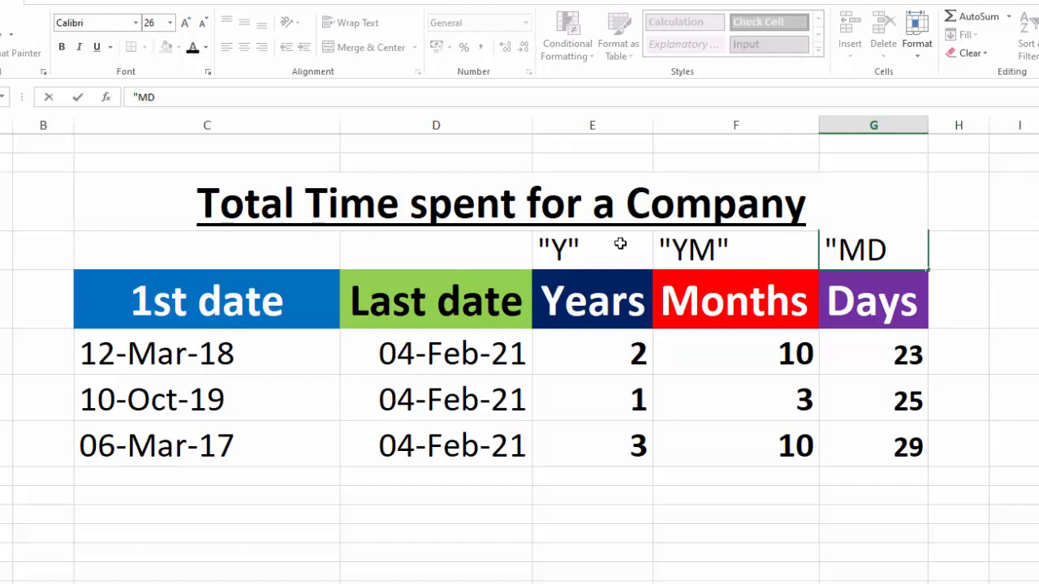
{"action": "type", "text": "\""}
{"action": "left_click", "coordinate": [1032, 318]}
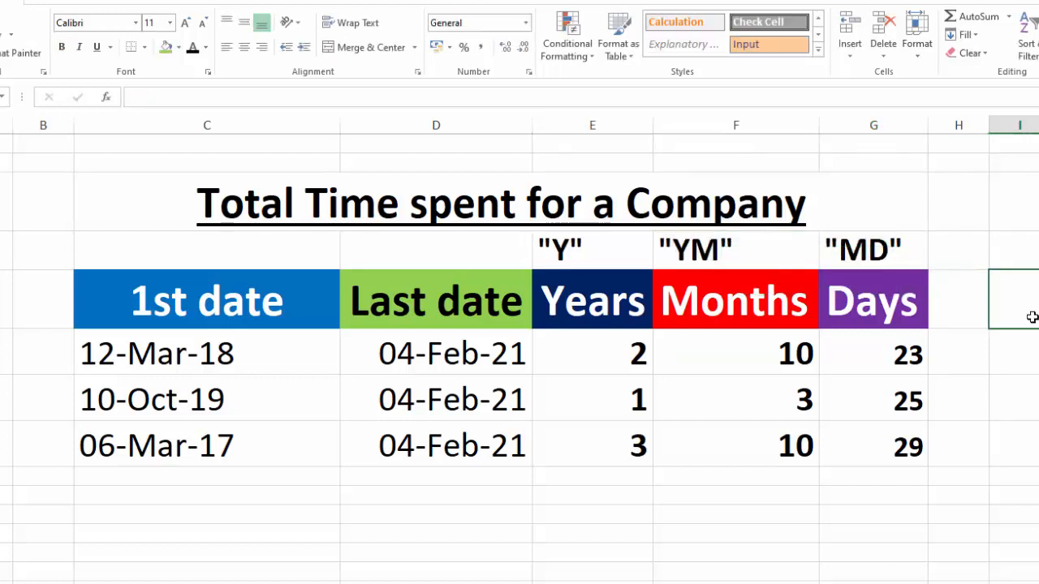
Step: Inspect the DATEDIF formula in the first Years cell, E6, comparing its unit argument with the code above the header
{"action": "double_click", "coordinate": [623, 360]}
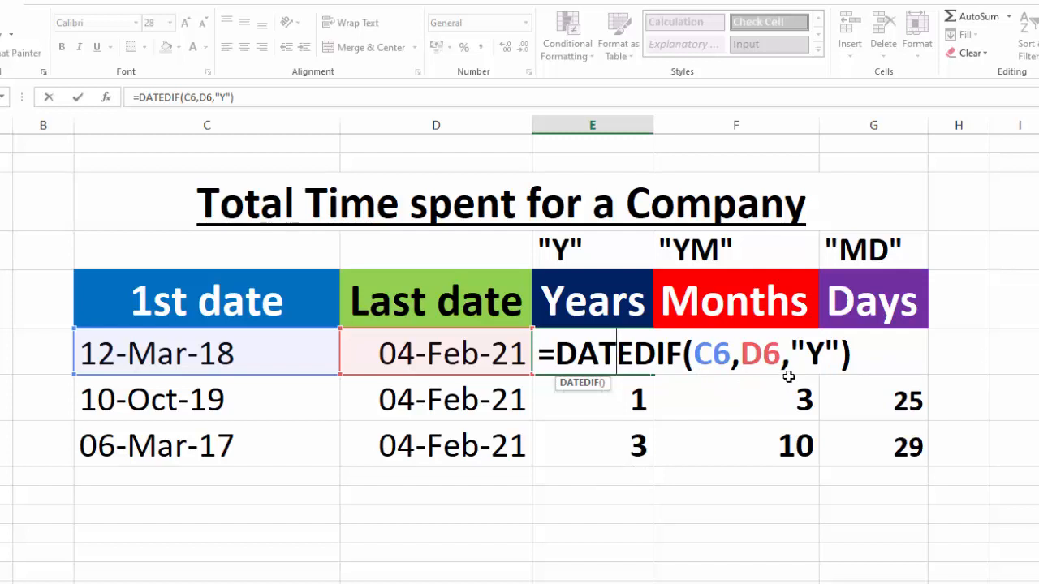
{"action": "left_click", "coordinate": [753, 556]}
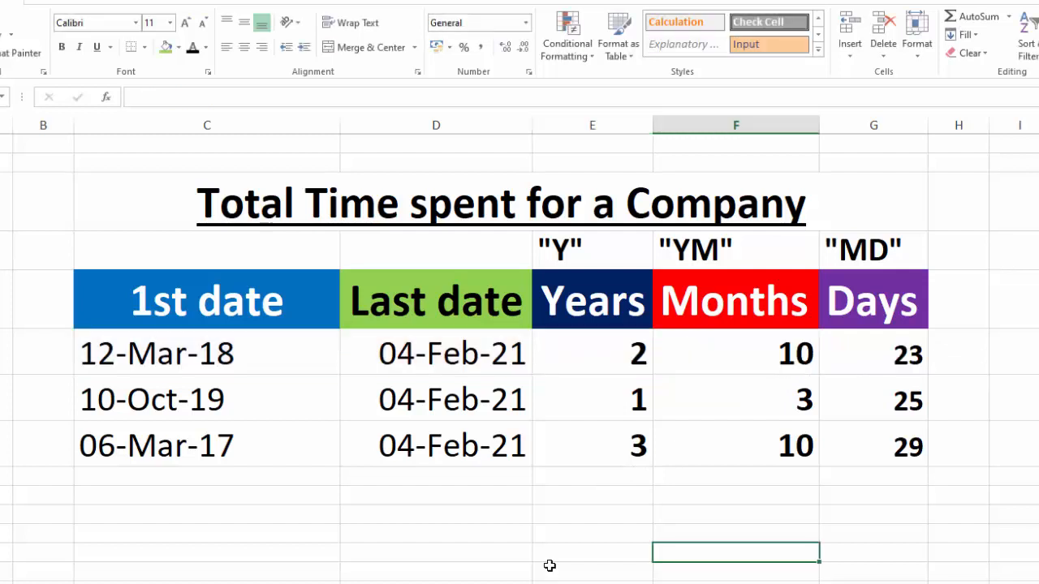